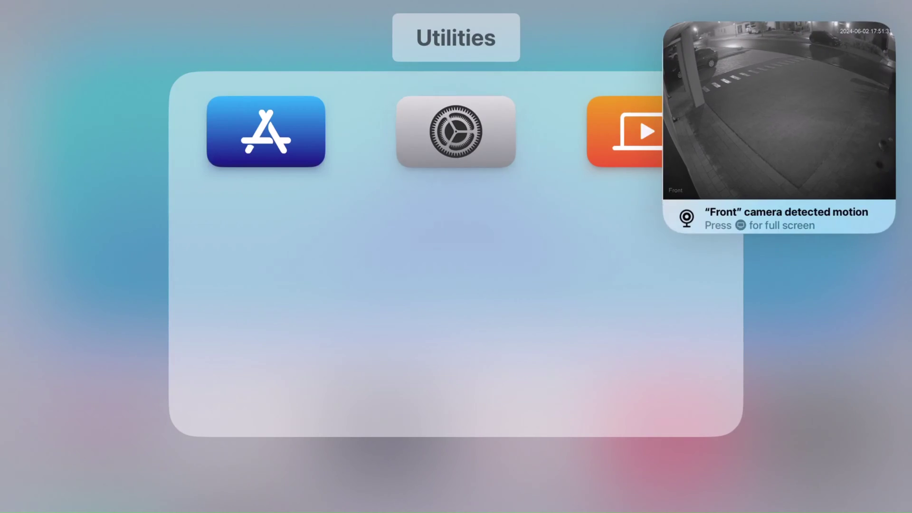
# - Close the Utilities folder and move focus to the Speedtest app on the Apple TV home screen
pyautogui.press('Escape')
pyautogui.press('Right')
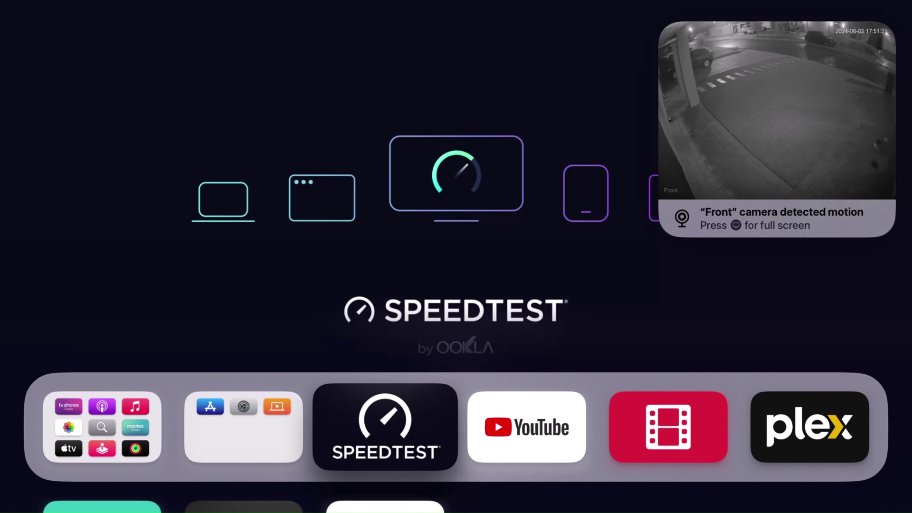
# - Expand the Front camera motion alert and scroll through the rooms on the Apple Home tab
pyautogui.press('Return')
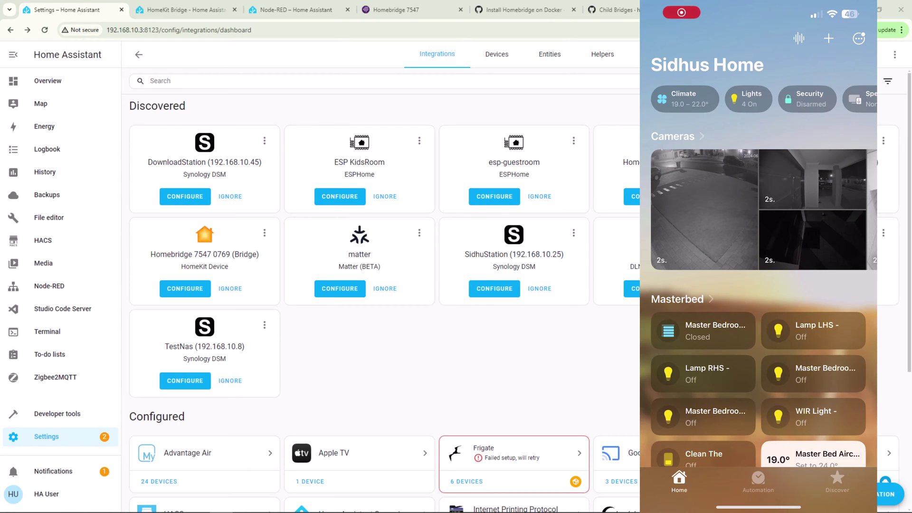
pyautogui.scroll(-5, 758, 257)
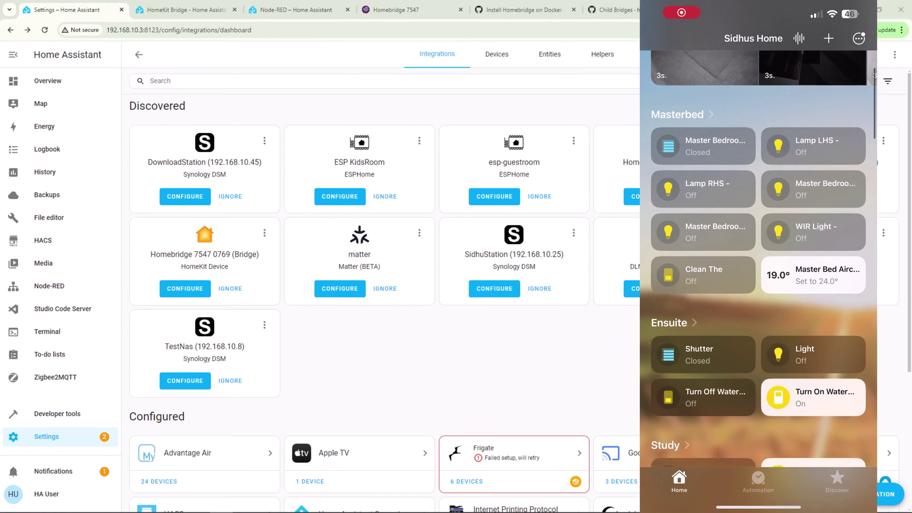
pyautogui.scroll(-3, 759, 257)
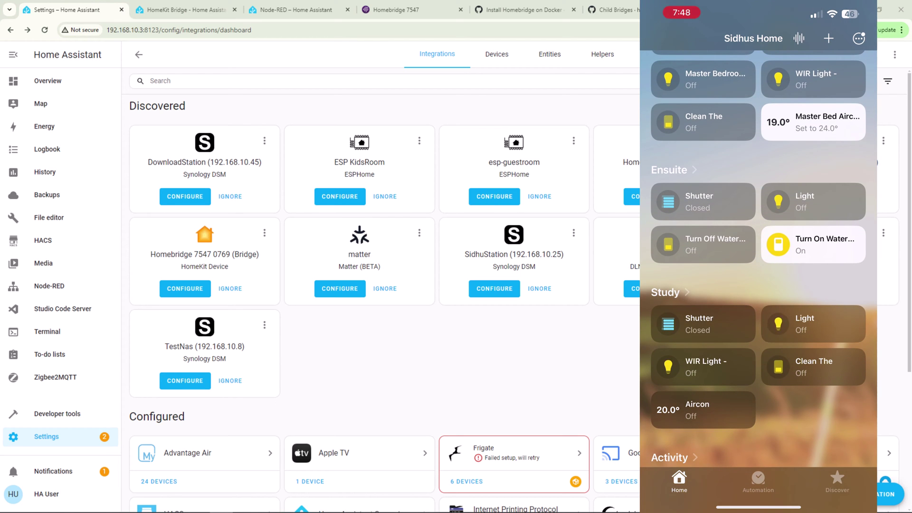
pyautogui.scroll(10, 758, 257)
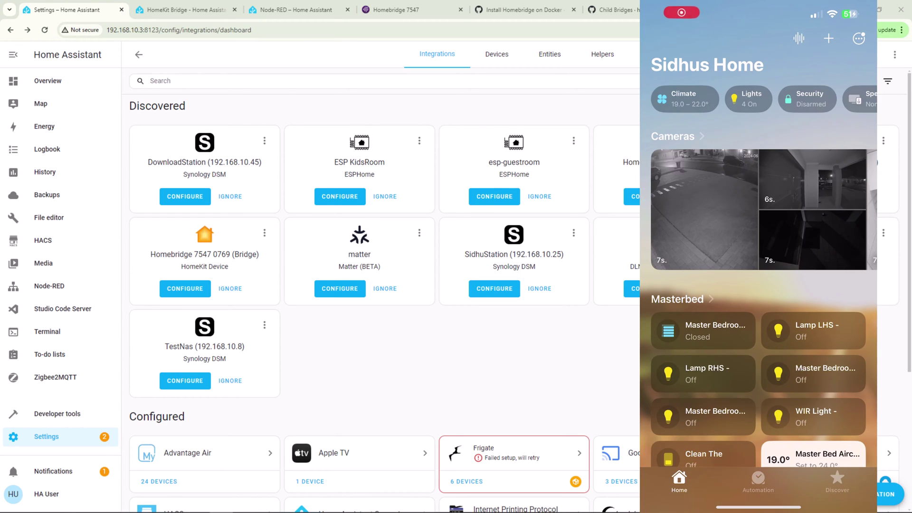
pyautogui.scroll(-6, 759, 256)
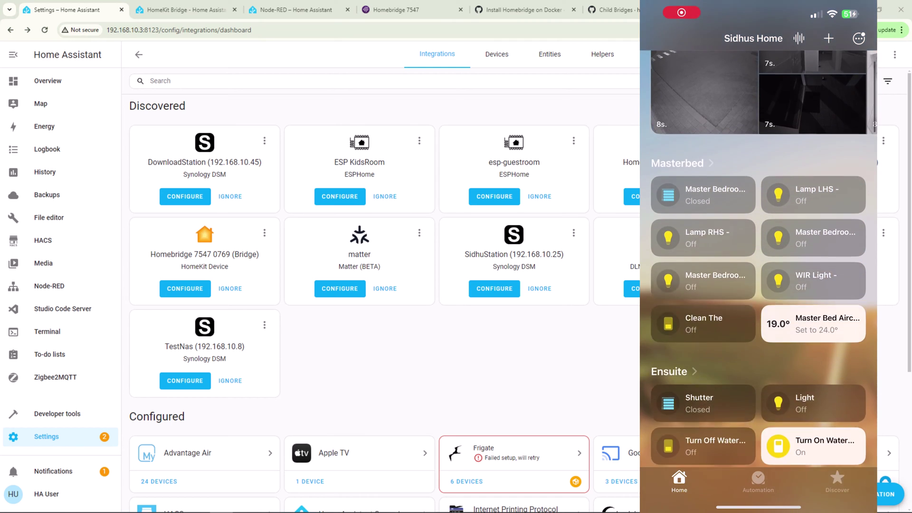
pyautogui.scroll(-7, 759, 256)
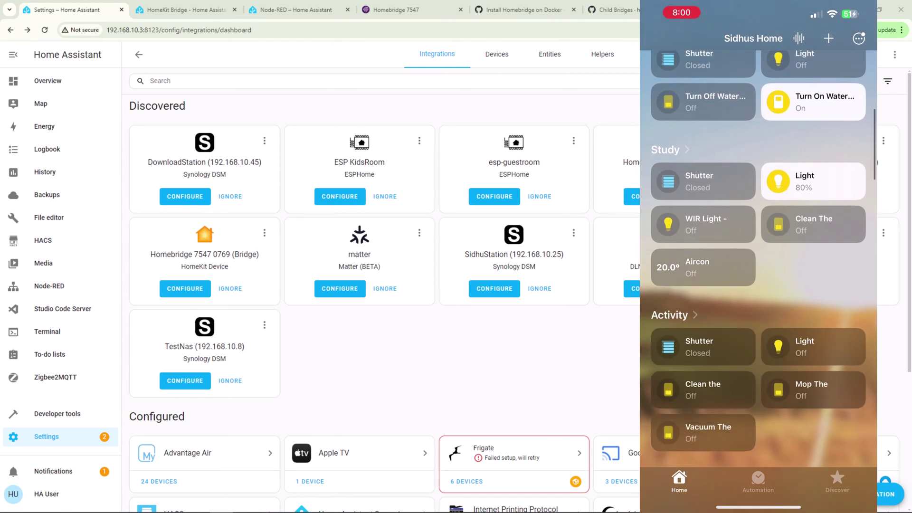
pyautogui.scroll(-8, 759, 257)
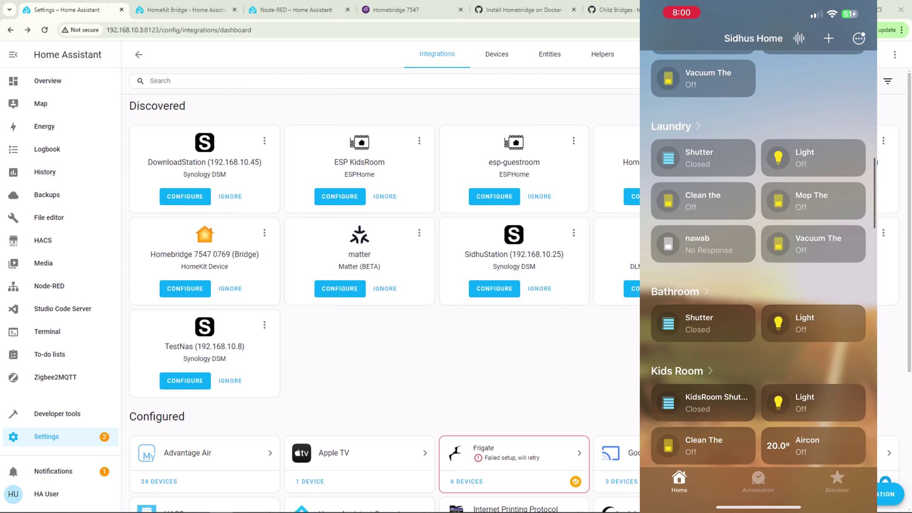
pyautogui.scroll(-1, 758, 256)
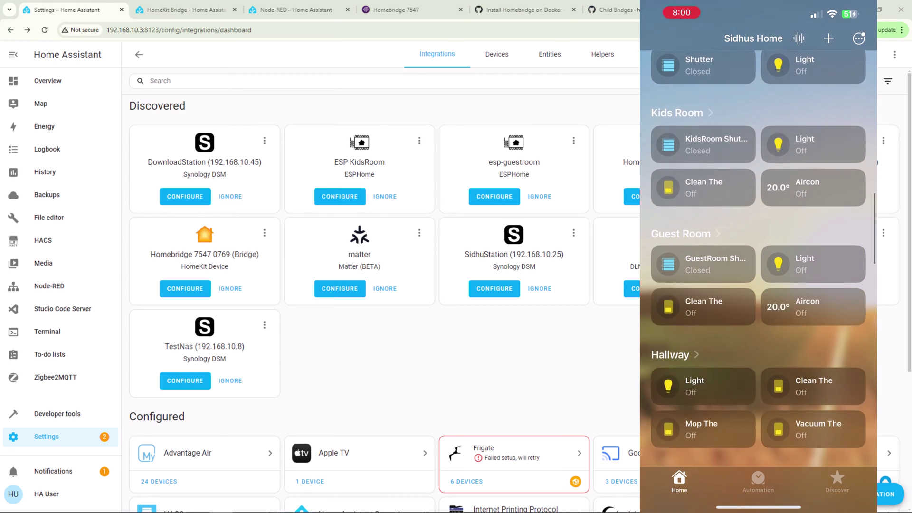
pyautogui.scroll(-1, 759, 257)
pyautogui.scroll(8, 759, 257)
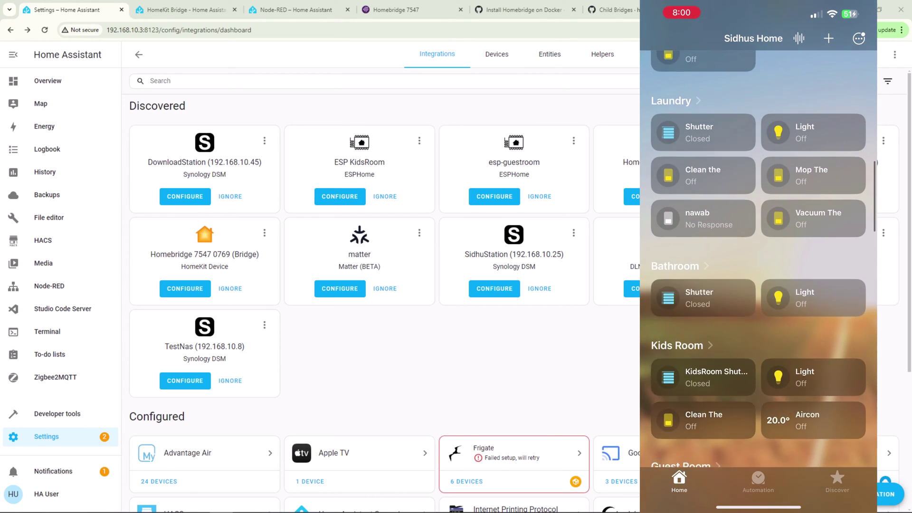
pyautogui.scroll(10, 759, 256)
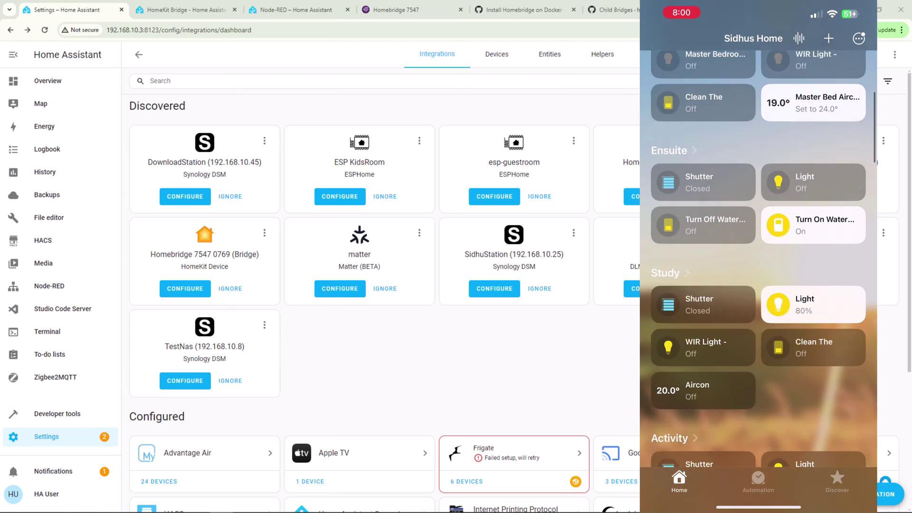
pyautogui.scroll(8, 758, 257)
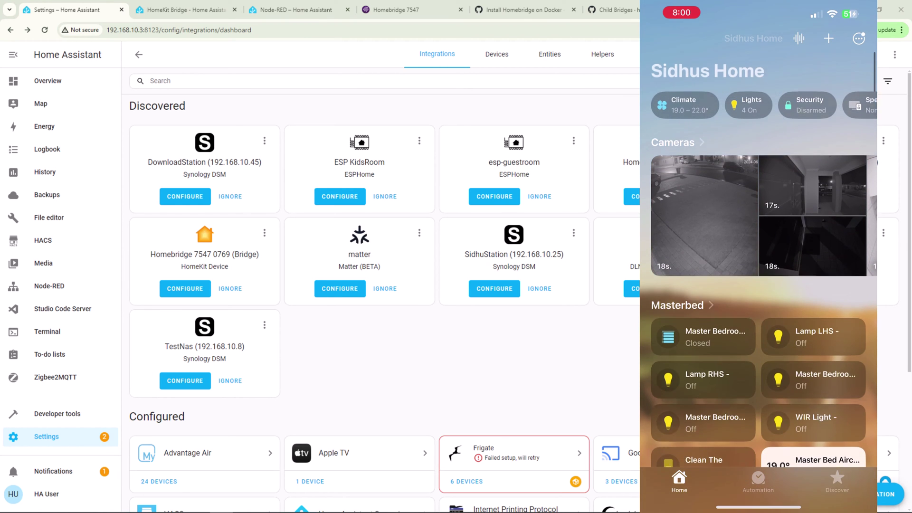
# - Show all the lights in the home from the Lights chip
pyautogui.click(749, 98)
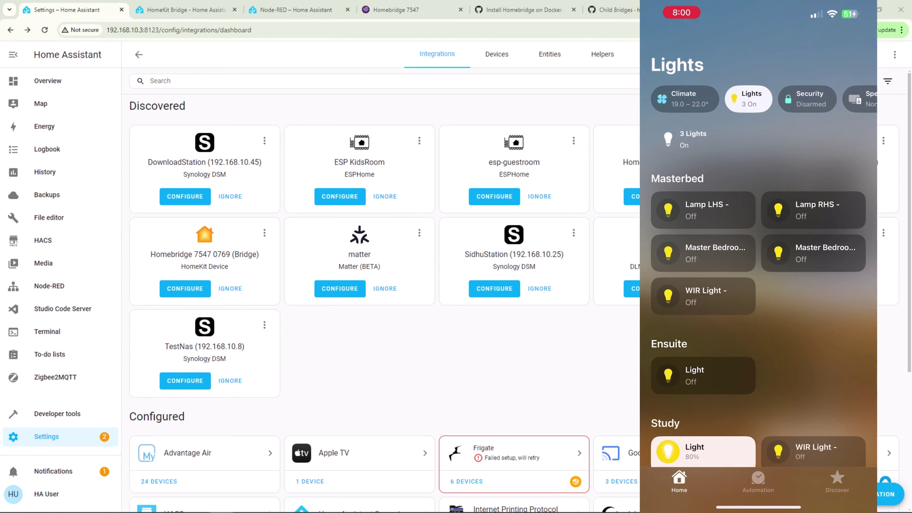
pyautogui.scroll(-2, 759, 275)
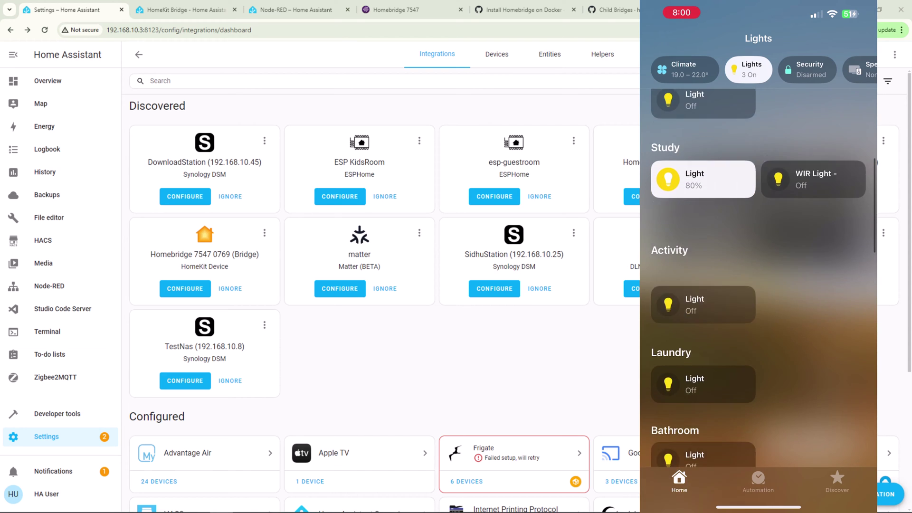
pyautogui.scroll(6, 759, 275)
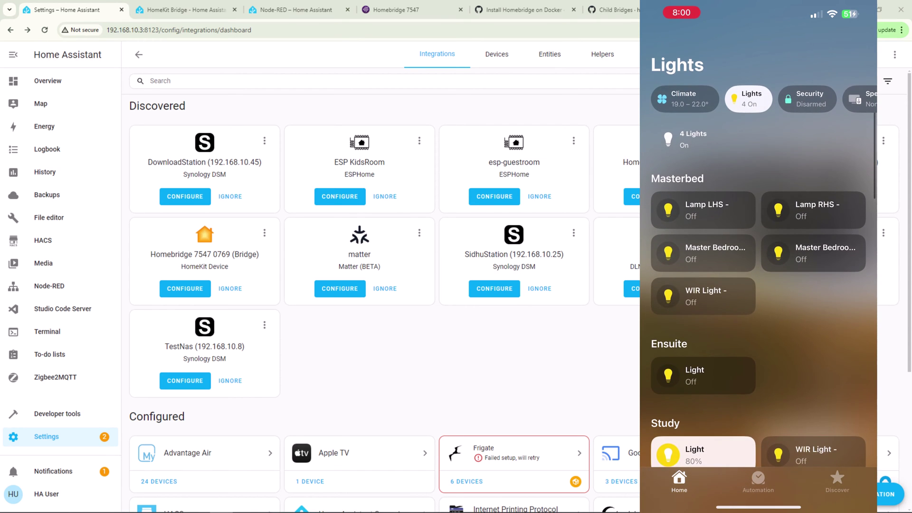
# - Bring up the Climate overview, review the room-by-room temperature controls, and close them
pyautogui.click(685, 99)
pyautogui.scroll(-2, 758, 275)
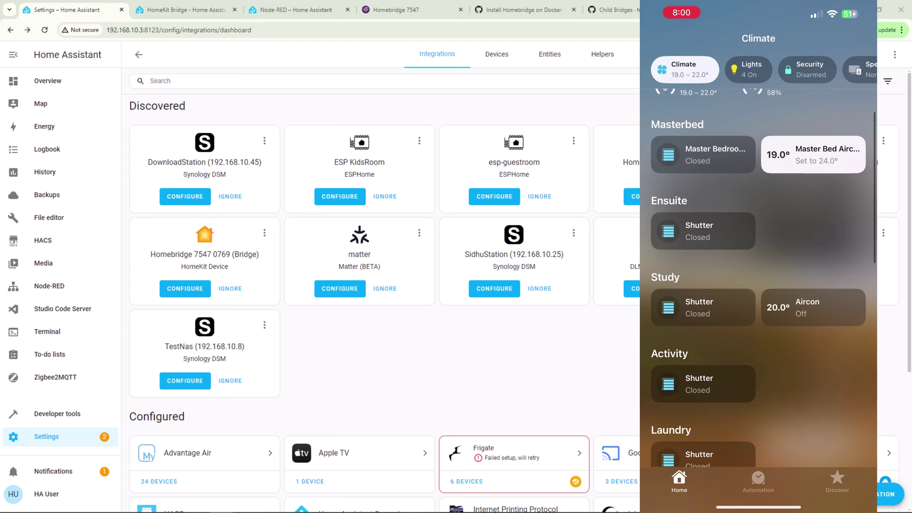
pyautogui.scroll(2, 759, 276)
pyautogui.click(665, 139)
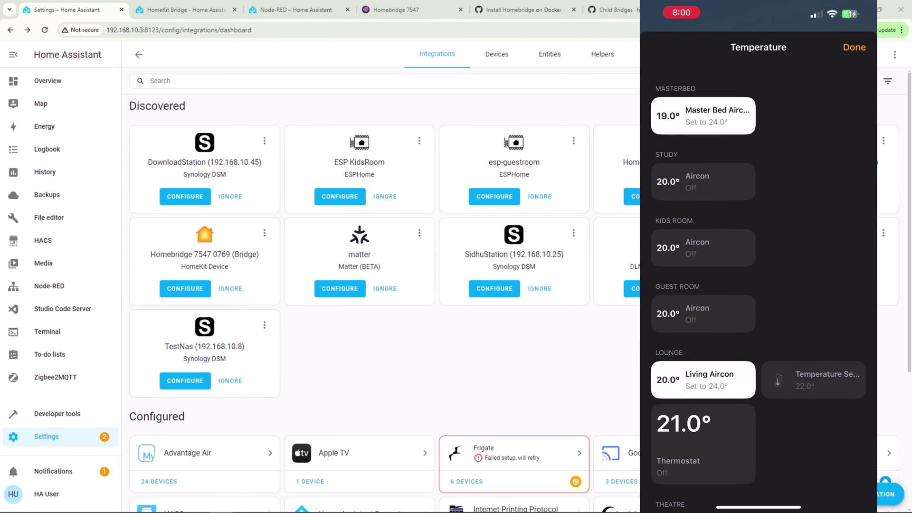
pyautogui.scroll(-2, 759, 276)
pyautogui.scroll(2, 758, 276)
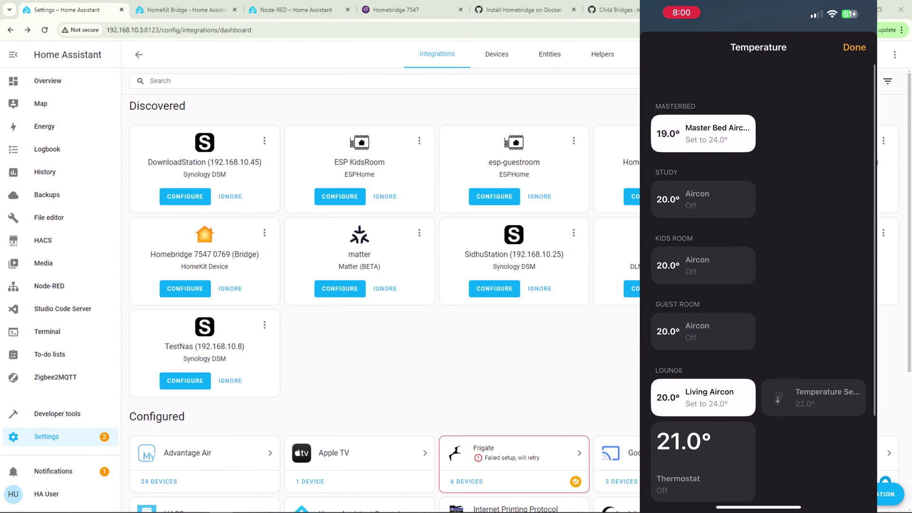
pyautogui.click(854, 47)
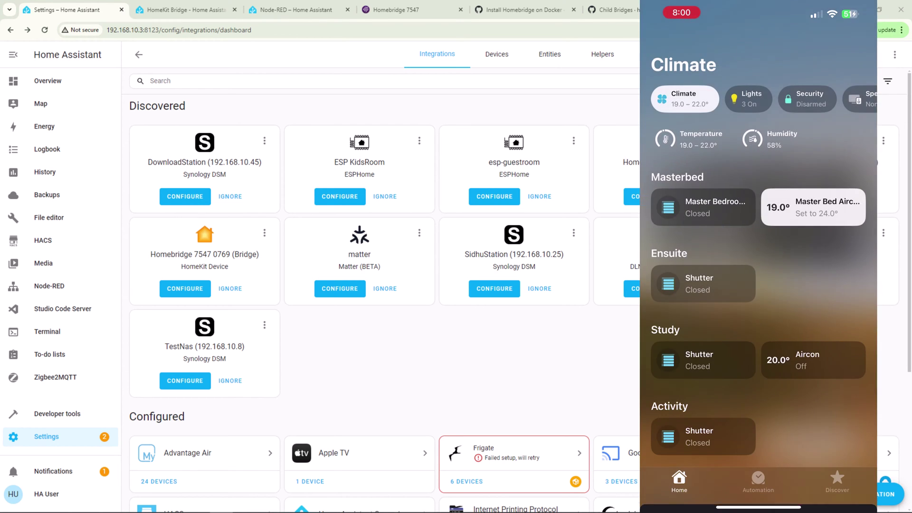
# - Bring the browser forward and show the HomeKit Bridge documentation at its Configuration section
pyautogui.click(216, 36)
pyautogui.click(205, 12)
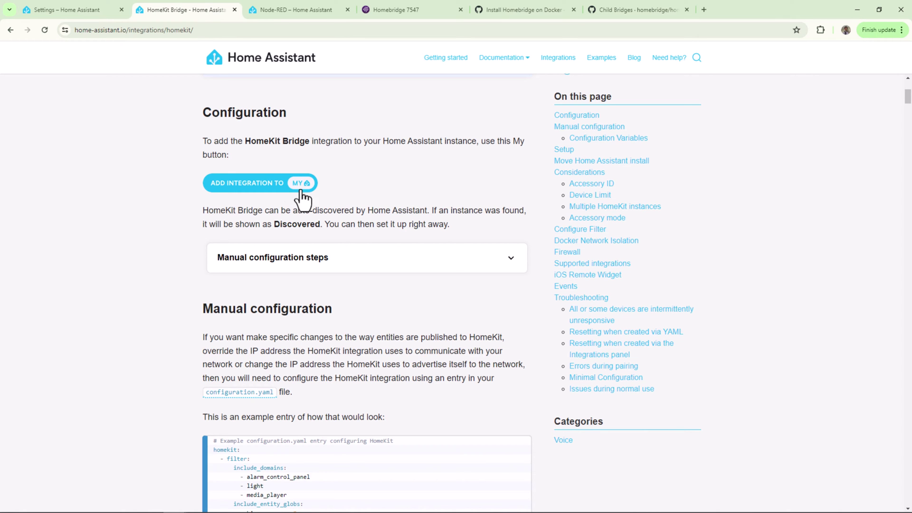
pyautogui.scroll(-1, 341, 198)
pyautogui.scroll(1, 341, 198)
# - Switch to the Node-RED flow editor and scroll through the automation flows
pyautogui.click(301, 12)
pyautogui.scroll(3, 369, 234)
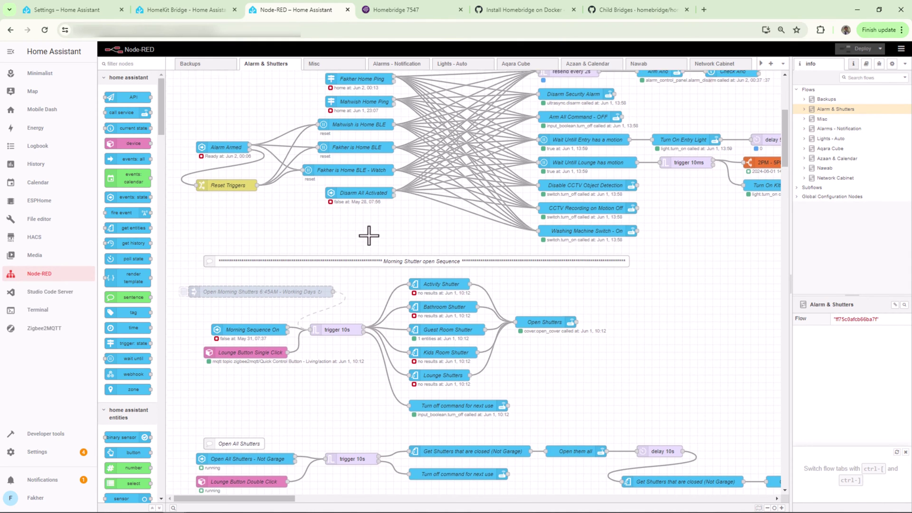
pyautogui.scroll(-4, 369, 234)
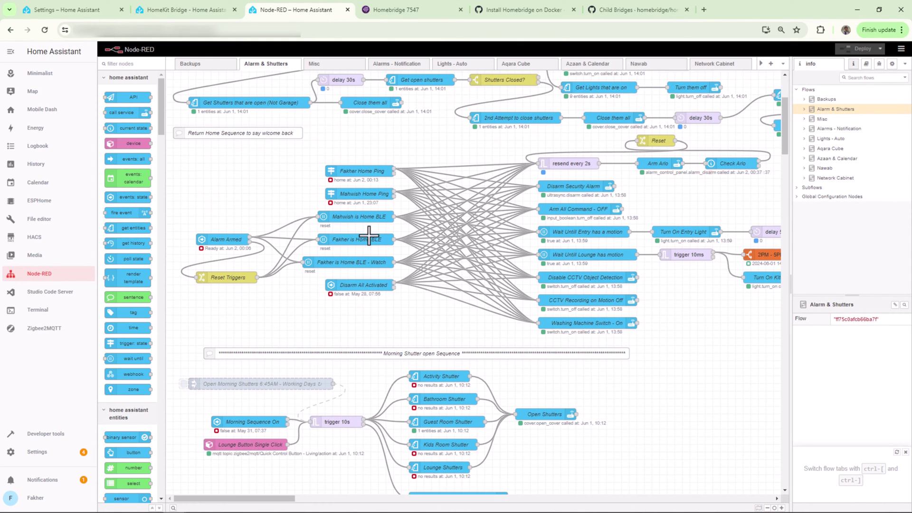
pyautogui.scroll(-4, 369, 234)
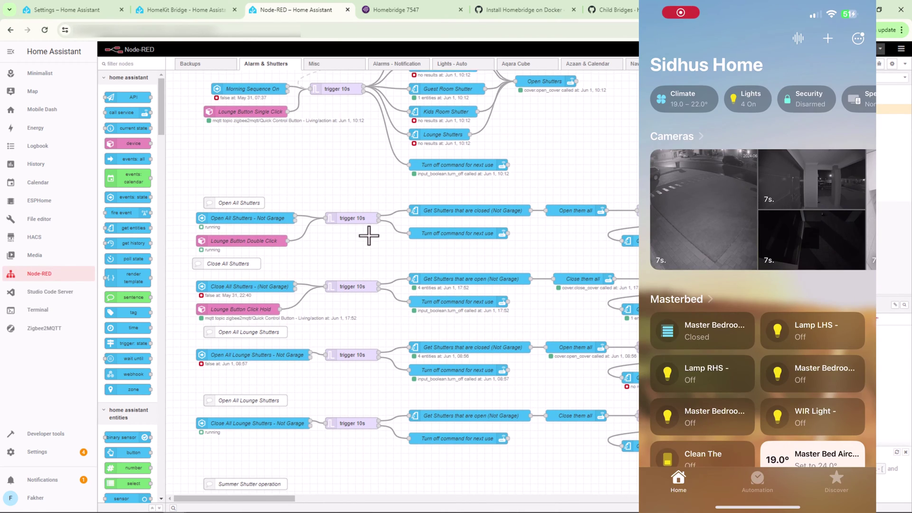
pyautogui.scroll(-1, 369, 235)
pyautogui.scroll(-2, 370, 234)
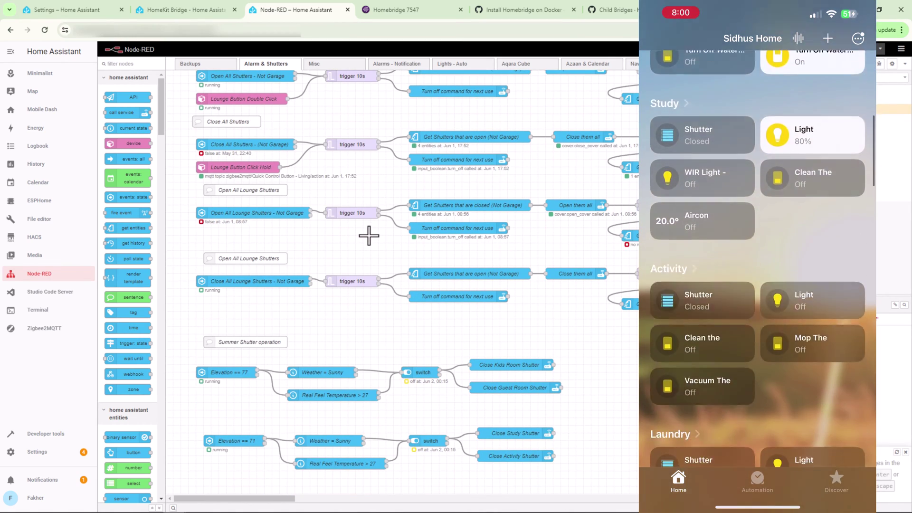
pyautogui.scroll(-1, 369, 234)
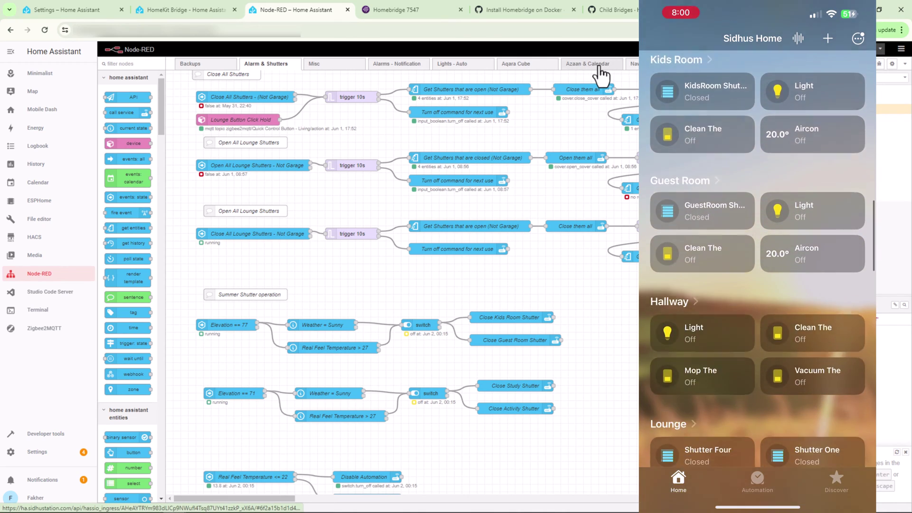
# - Open the Azaan & Calendar and Nawab alarm flows, then return to the Home Assistant integrations dashboard
pyautogui.click(625, 68)
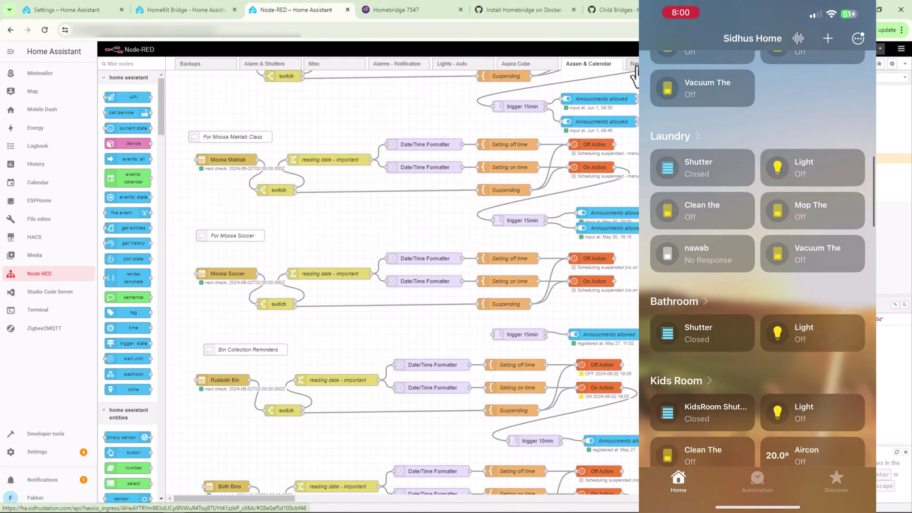
pyautogui.click(634, 63)
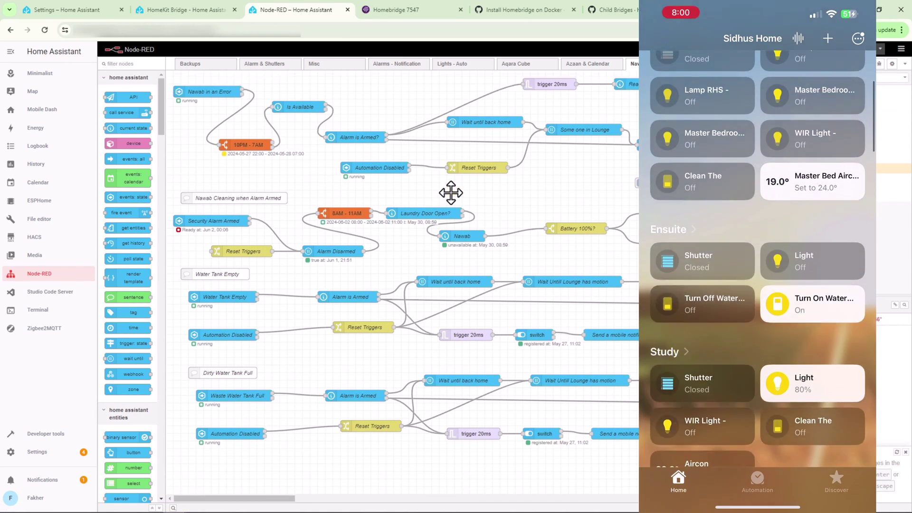
pyautogui.scroll(2, 450, 193)
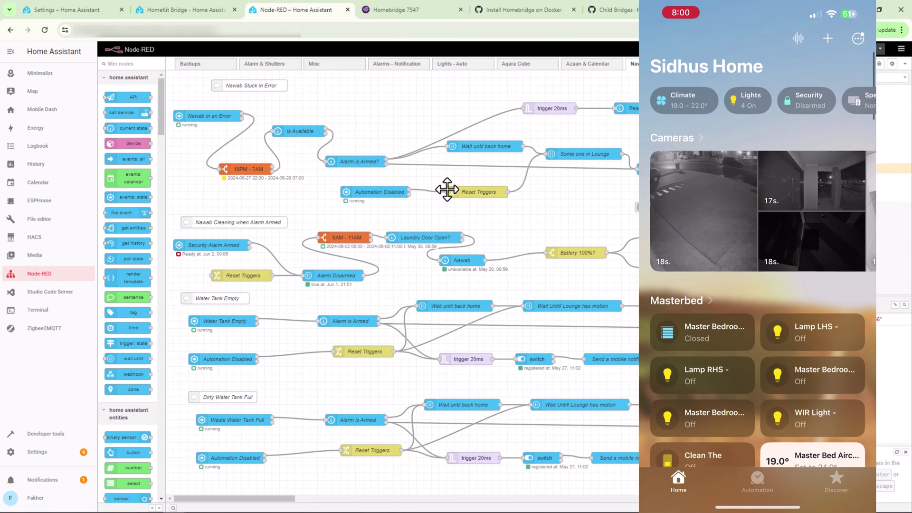
pyautogui.click(92, 14)
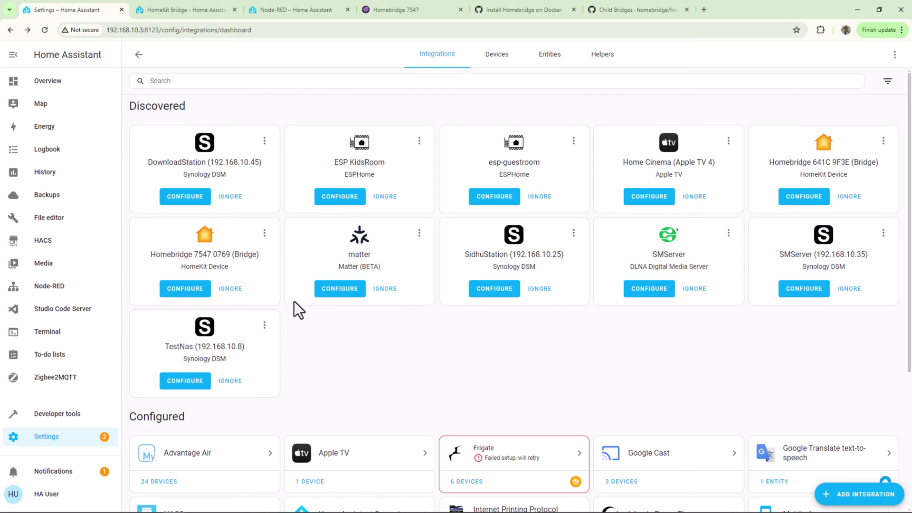
pyautogui.scroll(-4, 315, 298)
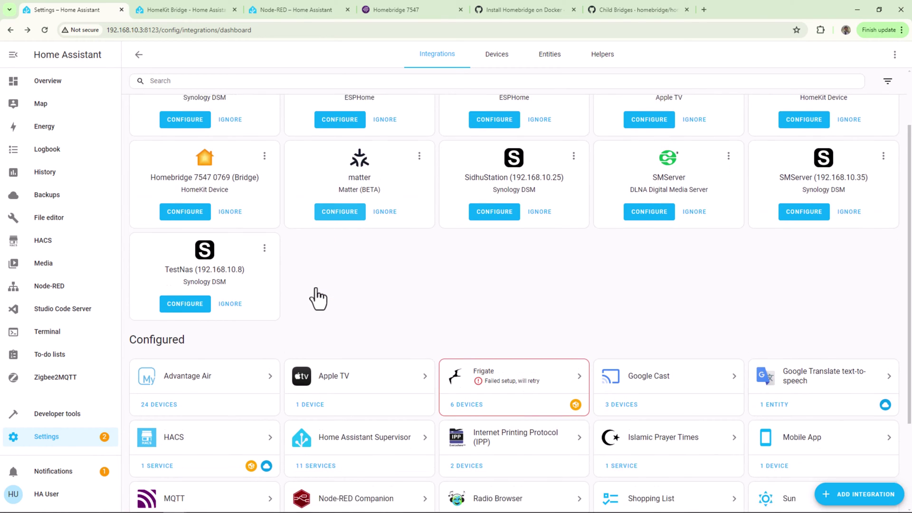
pyautogui.scroll(4, 370, 279)
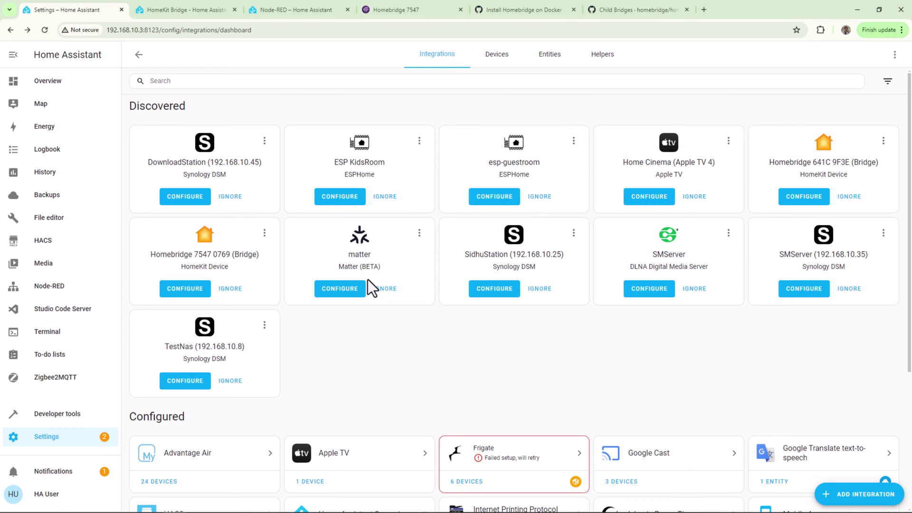
pyautogui.click(389, 12)
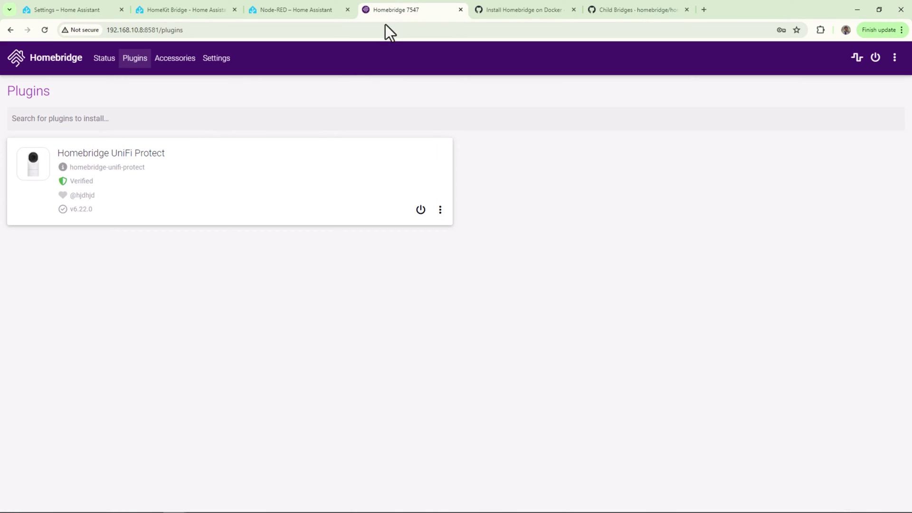
pyautogui.click(178, 61)
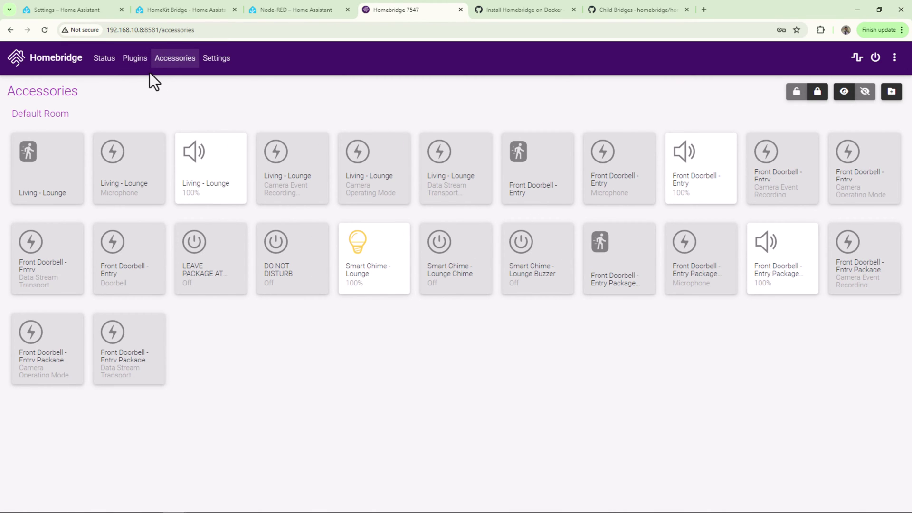
pyautogui.click(131, 62)
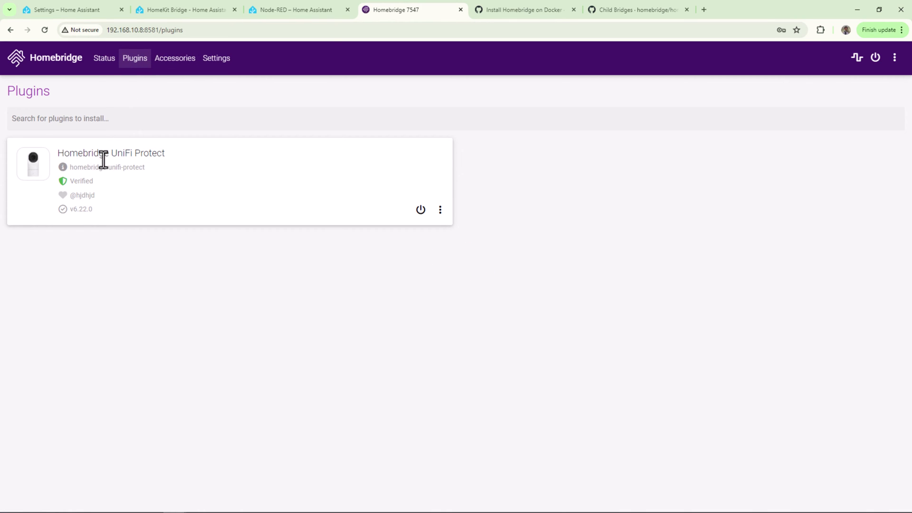
pyautogui.click(103, 59)
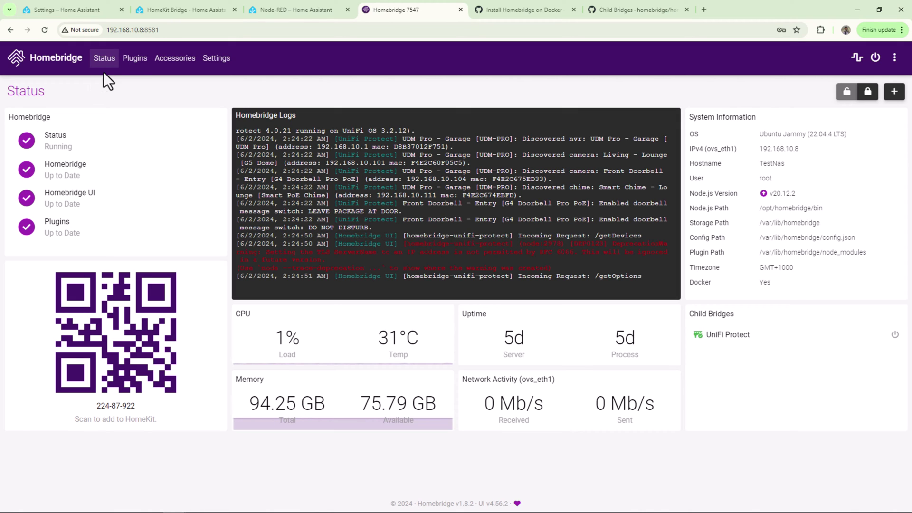
pyautogui.click(135, 66)
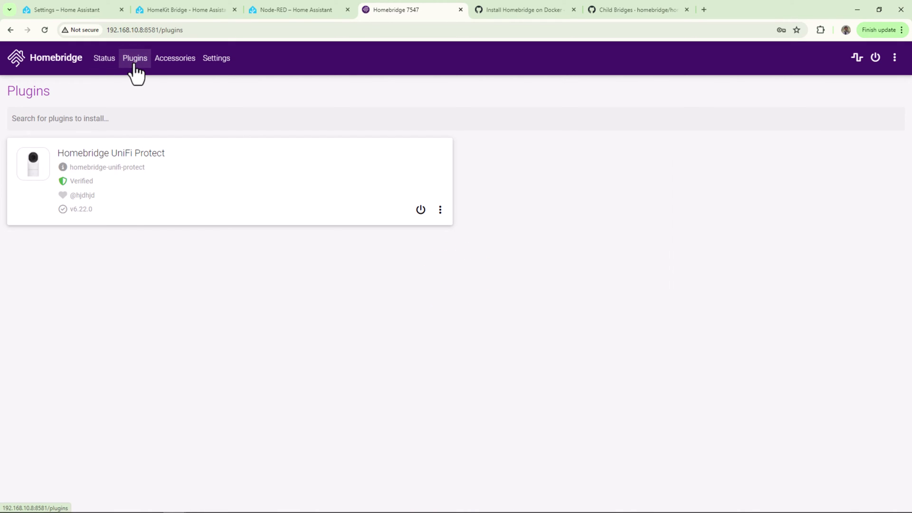
pyautogui.moveTo(65, 151); pyautogui.dragTo(148, 151)
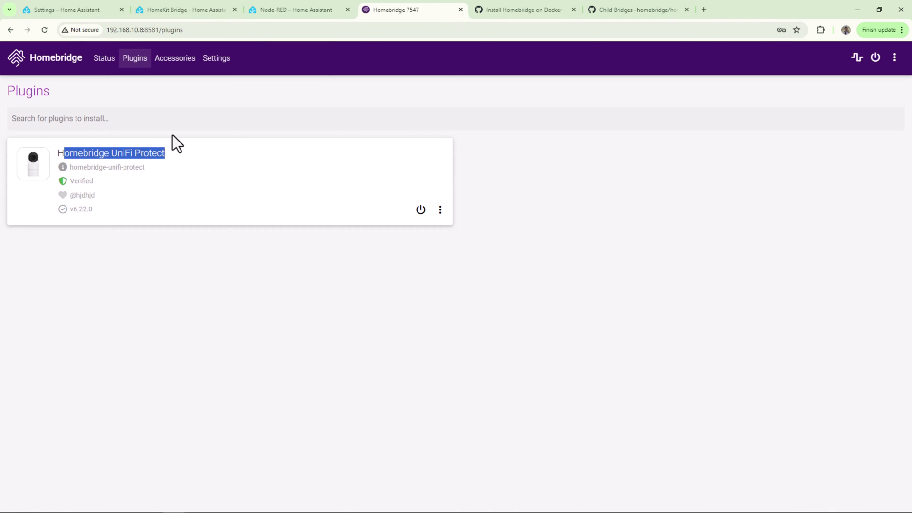
pyautogui.click(90, 10)
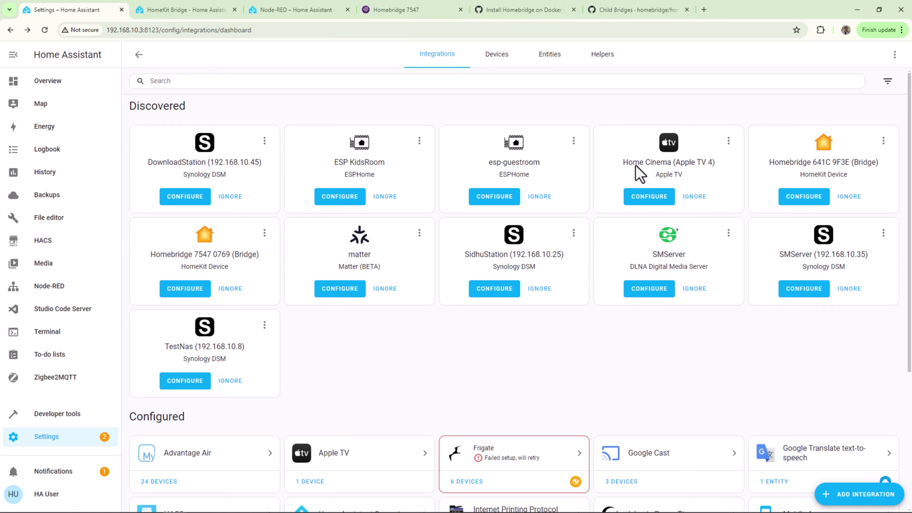
pyautogui.moveTo(623, 162); pyautogui.dragTo(702, 164)
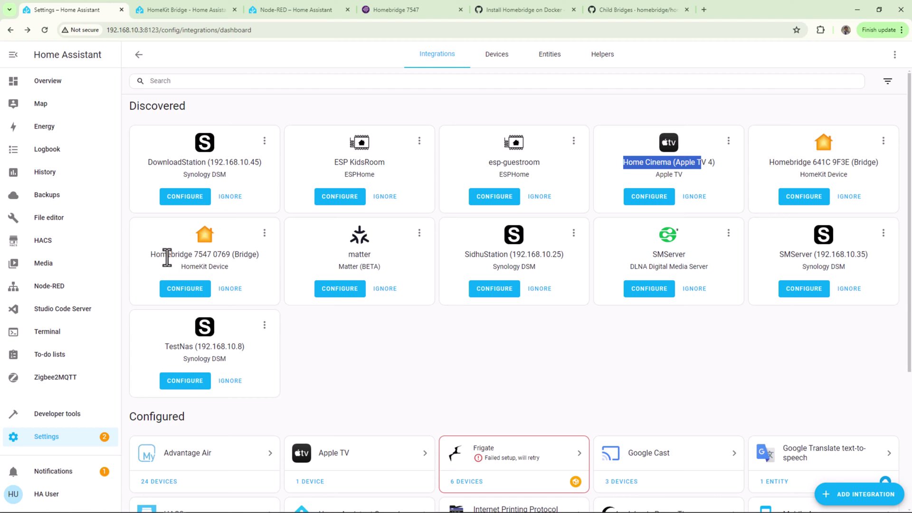
pyautogui.moveTo(167, 255); pyautogui.dragTo(219, 267)
pyautogui.click(323, 351)
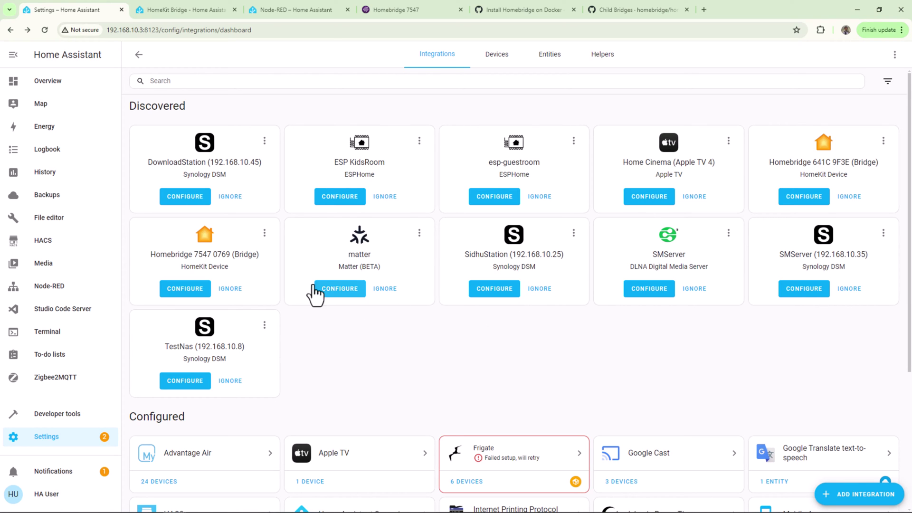
pyautogui.scroll(-2, 600, 373)
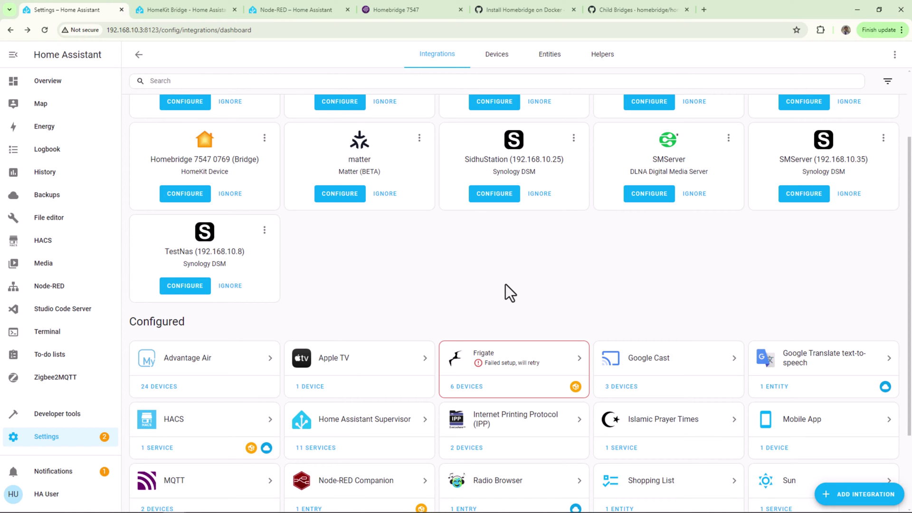
# - Add a new integration from Devices & services, searching 'app' and choosing Apple > HomeKit Bridge
pyautogui.click(57, 435)
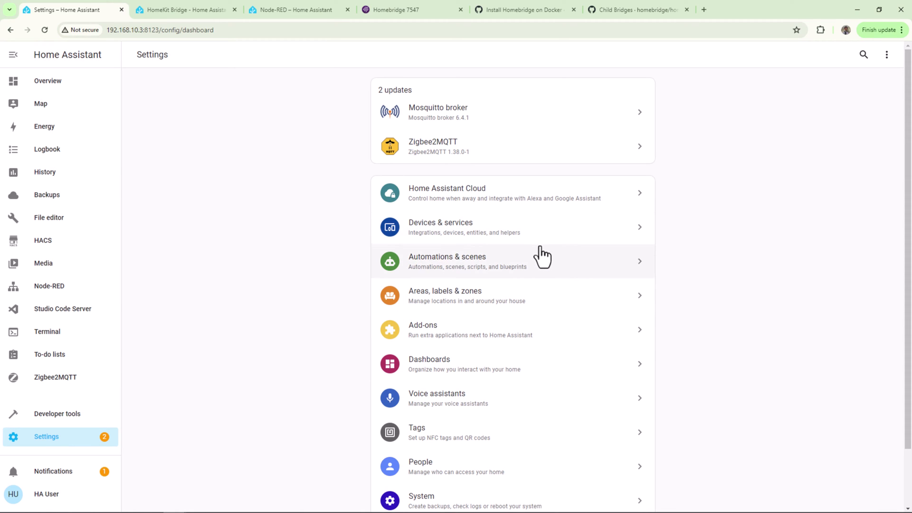
pyautogui.click(514, 237)
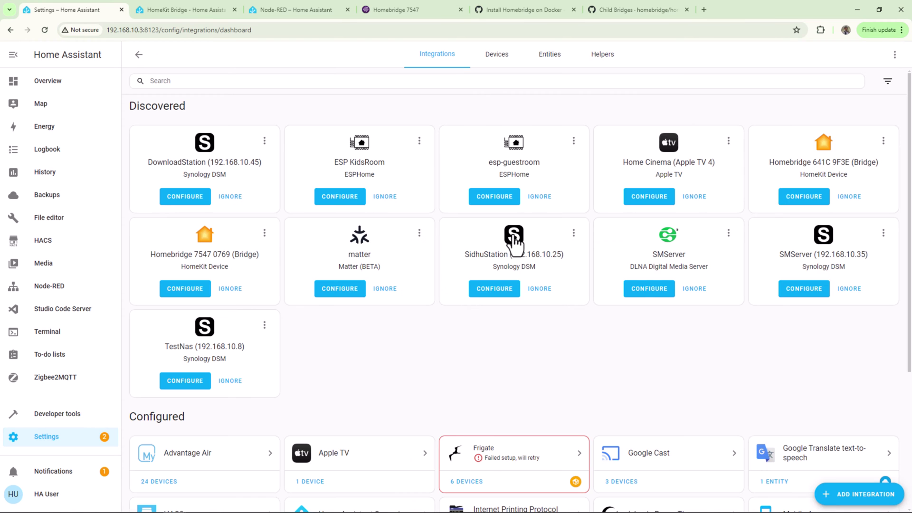
pyautogui.click(836, 496)
pyautogui.write('app')
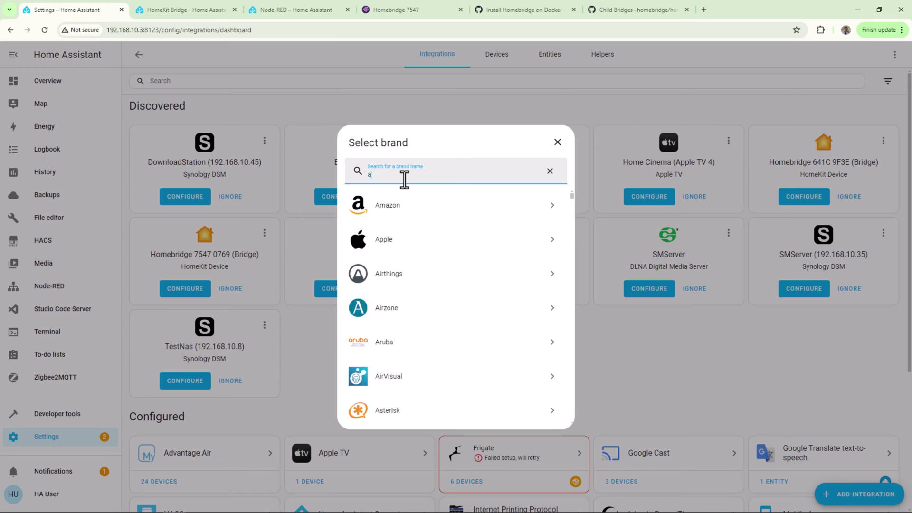
pyautogui.click(416, 207)
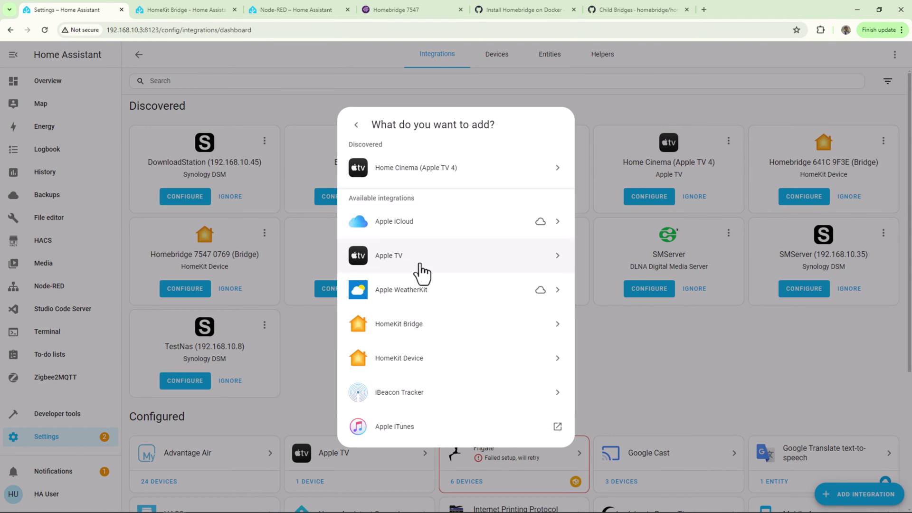
pyautogui.click(424, 332)
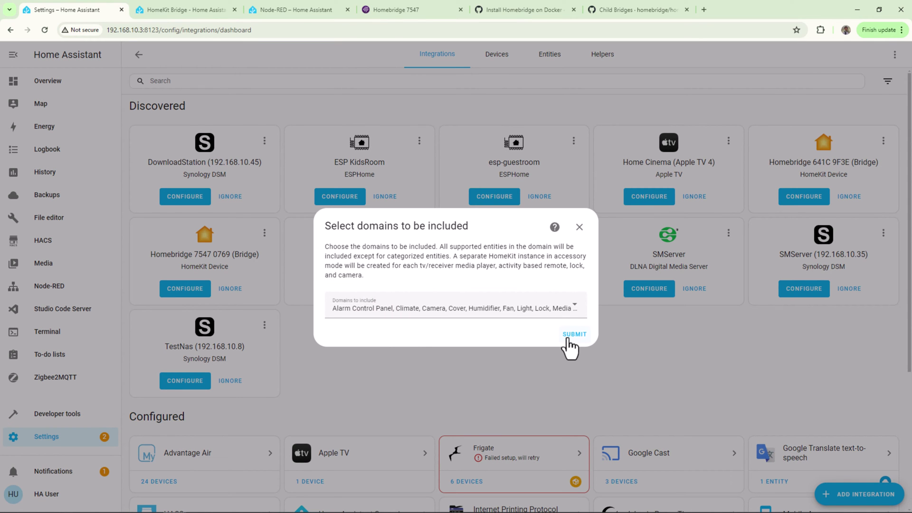
# - Untick Alarm Control Panel, Camera, Cover, Fan, Humidifier, Lock, Media Player and Remote from the domains list
pyautogui.click(573, 311)
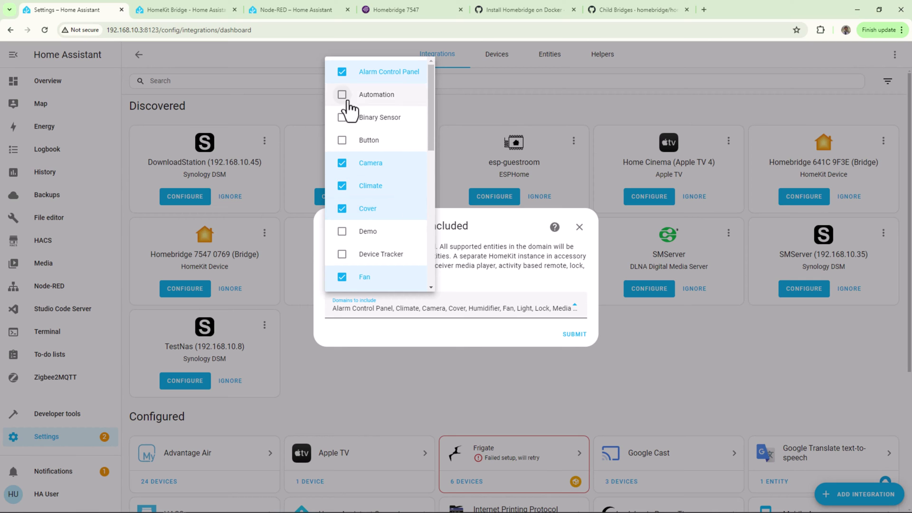
pyautogui.click(366, 73)
pyautogui.click(362, 164)
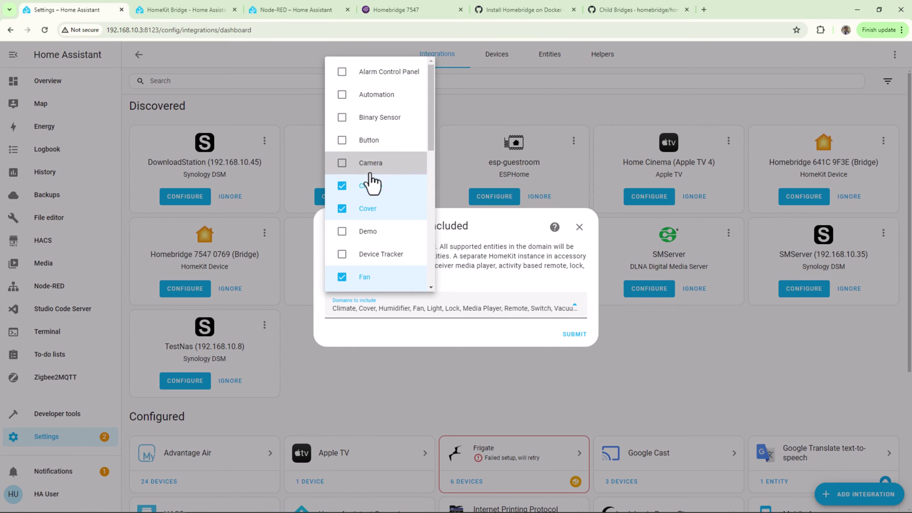
pyautogui.click(368, 209)
pyautogui.scroll(-2, 379, 216)
pyautogui.click(366, 190)
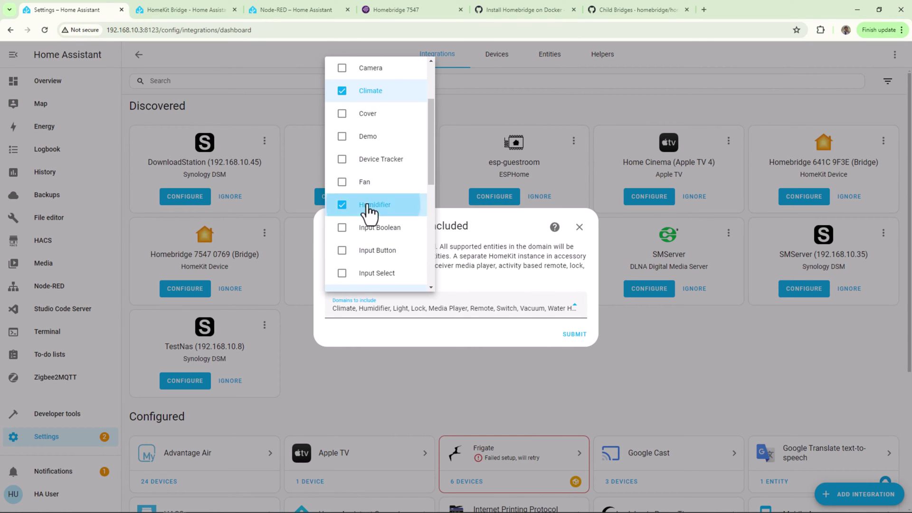
pyautogui.click(369, 207)
pyautogui.scroll(-3, 372, 210)
pyautogui.click(369, 179)
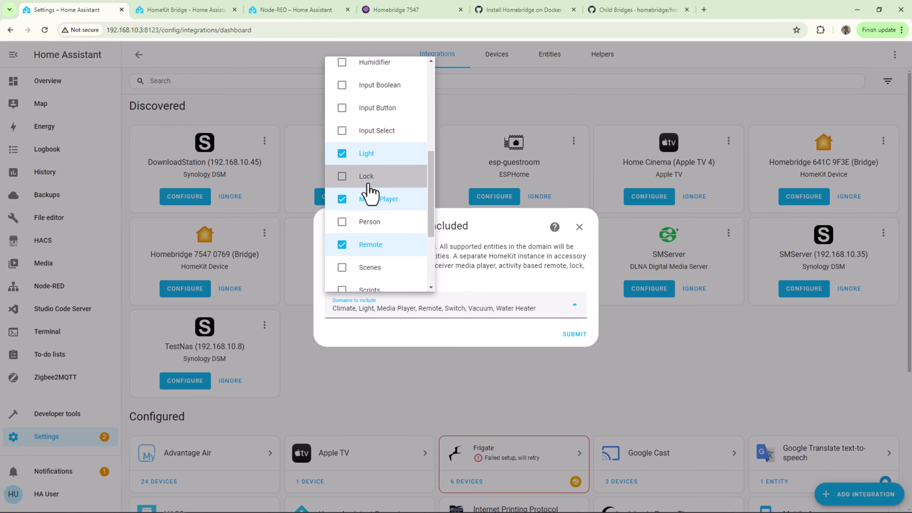
pyautogui.click(369, 201)
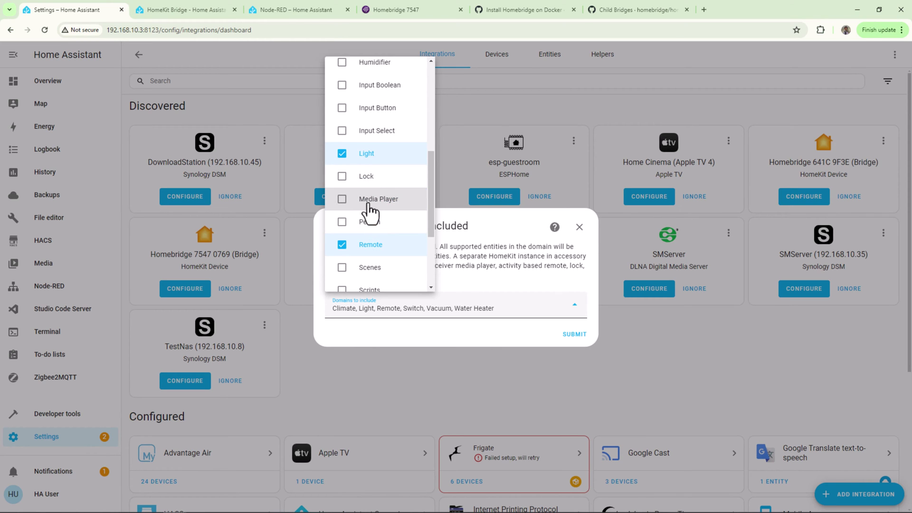
pyautogui.click(369, 246)
# - Untick Switch, Vacuum and Water Heater, leaving only Climate and Light included
pyautogui.scroll(-3, 374, 223)
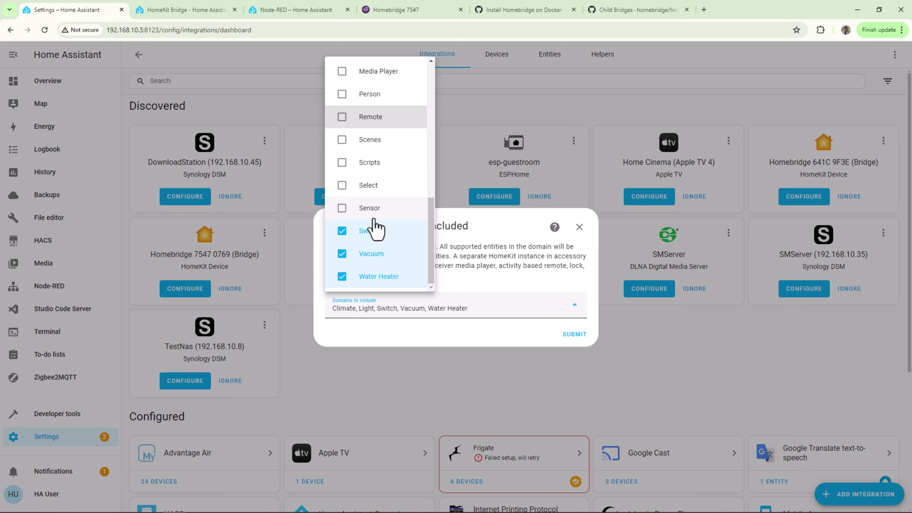
pyautogui.click(372, 232)
pyautogui.click(372, 257)
pyautogui.click(374, 276)
pyautogui.scroll(5, 385, 259)
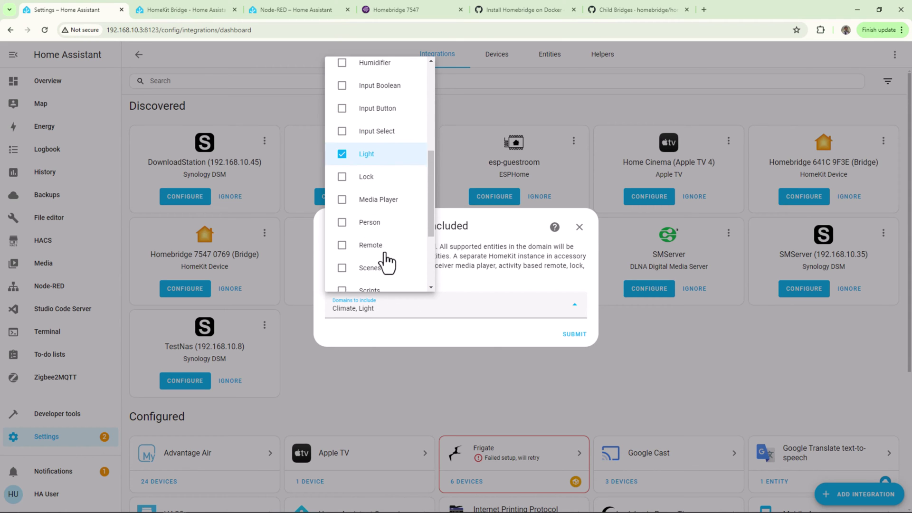
pyautogui.scroll(3, 387, 260)
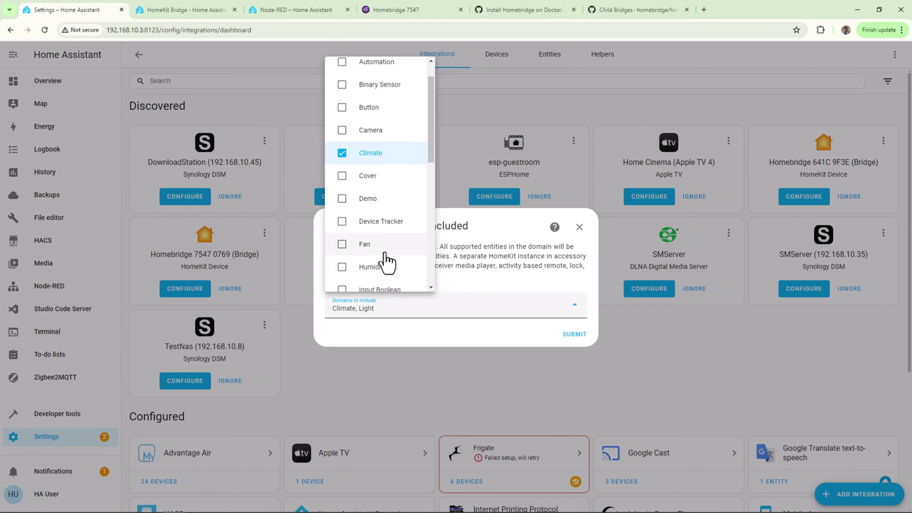
pyautogui.scroll(-5, 387, 261)
pyautogui.scroll(-3, 387, 260)
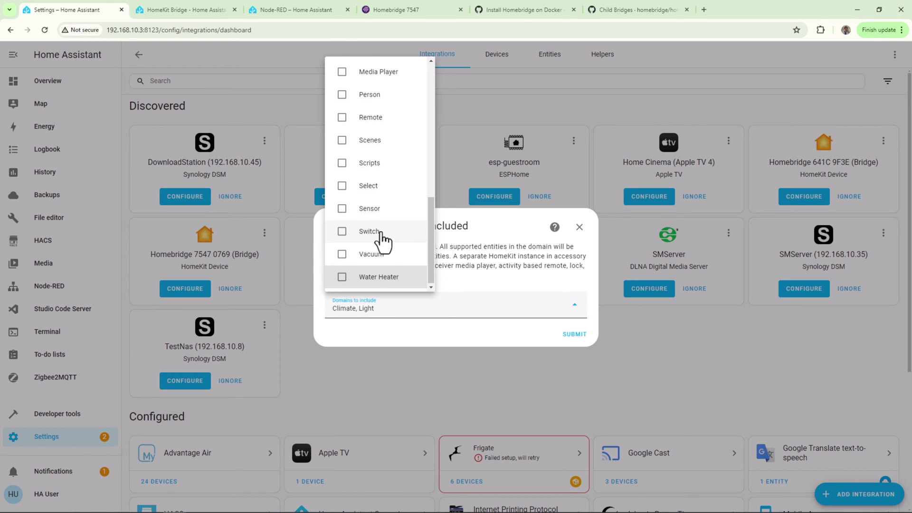
pyautogui.scroll(1, 381, 240)
pyautogui.scroll(1, 381, 240)
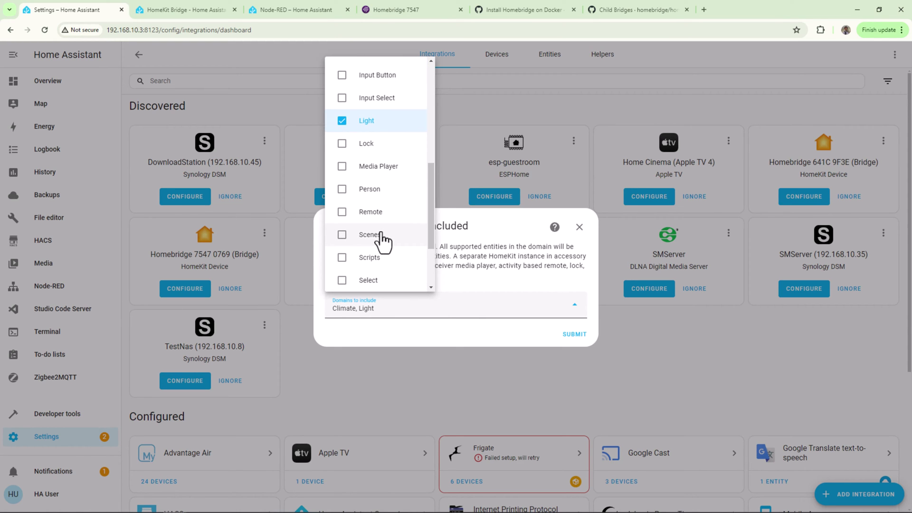
pyautogui.scroll(-2, 403, 278)
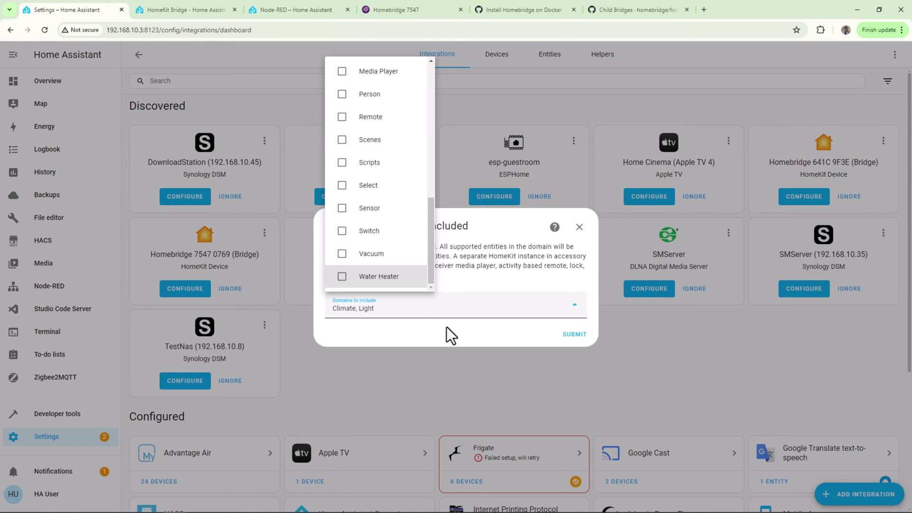
pyautogui.scroll(4, 375, 218)
pyautogui.scroll(3, 375, 219)
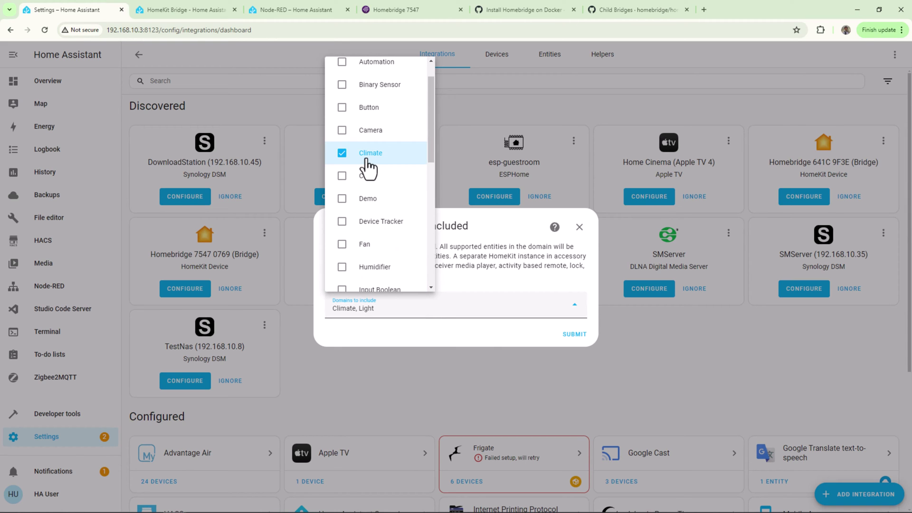
# - Submit the Climate and Light choice, confirm pairing, and finish the bridge without assigning an area
pyautogui.click(432, 328)
pyautogui.click(576, 336)
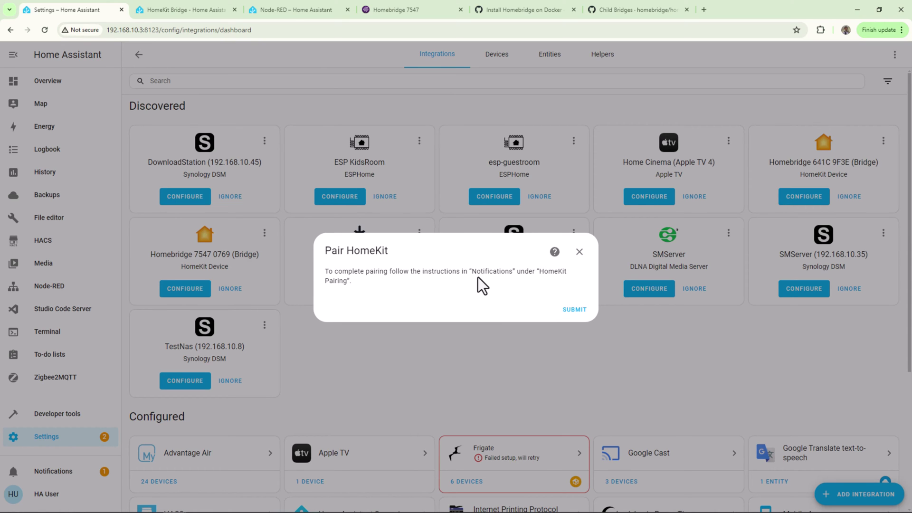
pyautogui.click(577, 312)
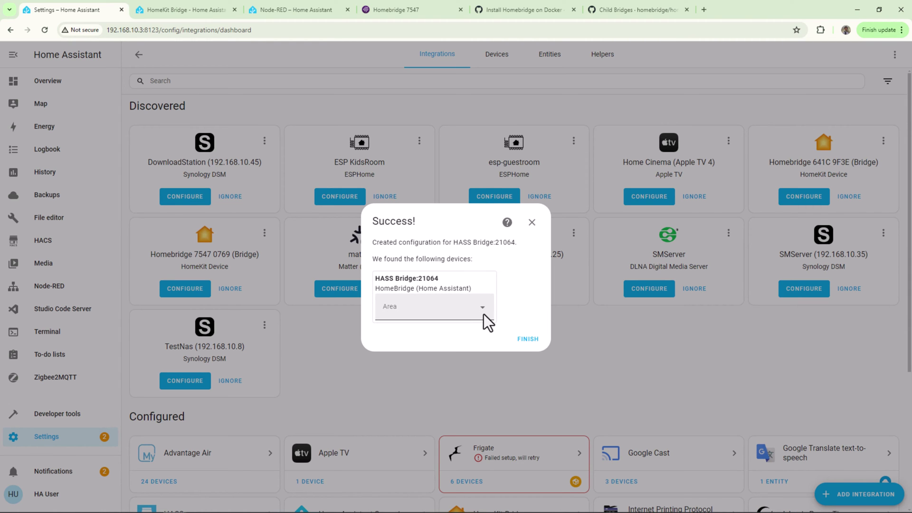
pyautogui.click(527, 340)
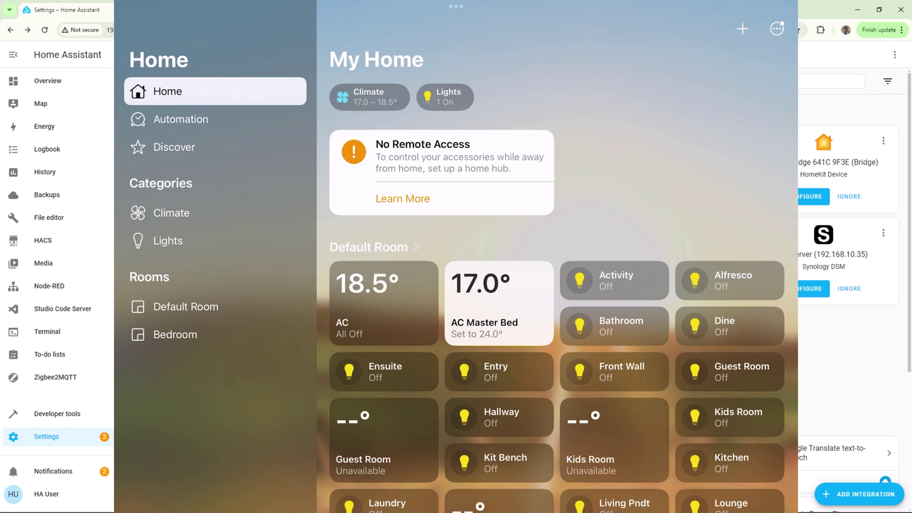
# - Scroll through the Default Room tiles in My Home to spot the Home Assistant lights and aircons
pyautogui.scroll(-5, 557, 256)
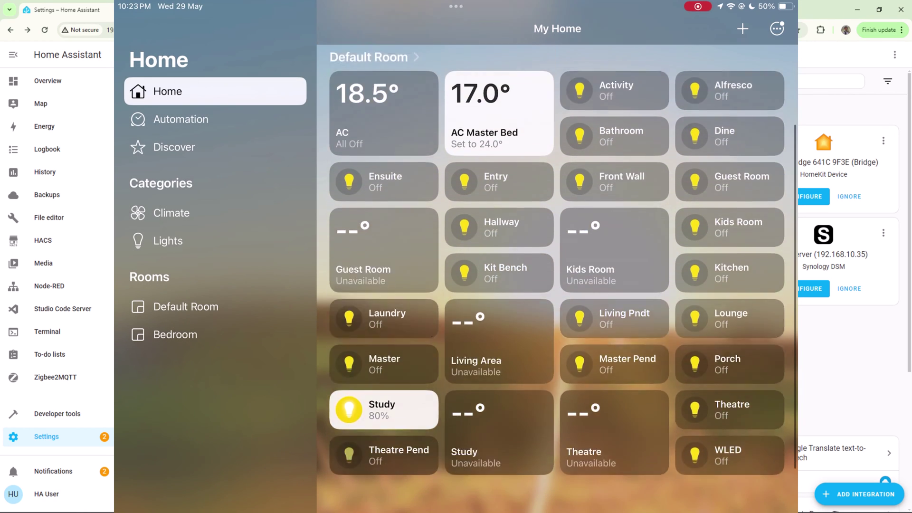
pyautogui.scroll(4, 557, 257)
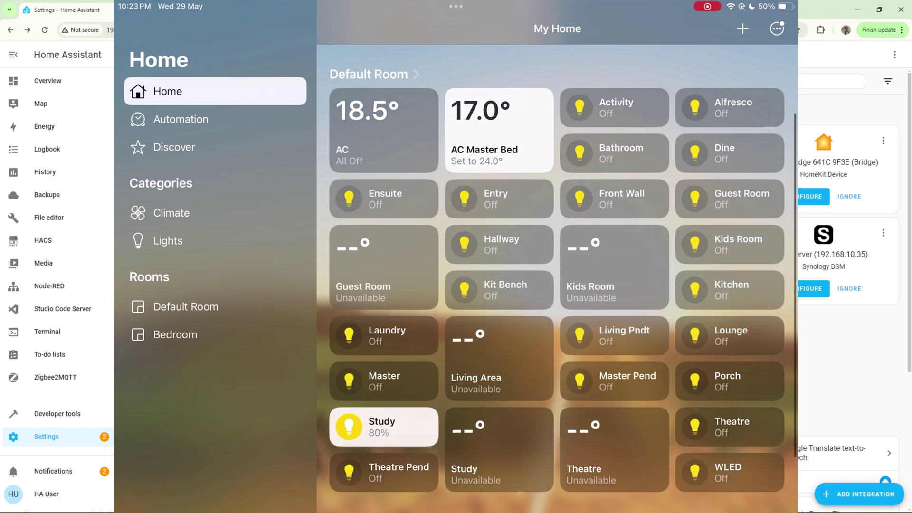
pyautogui.scroll(2, 557, 257)
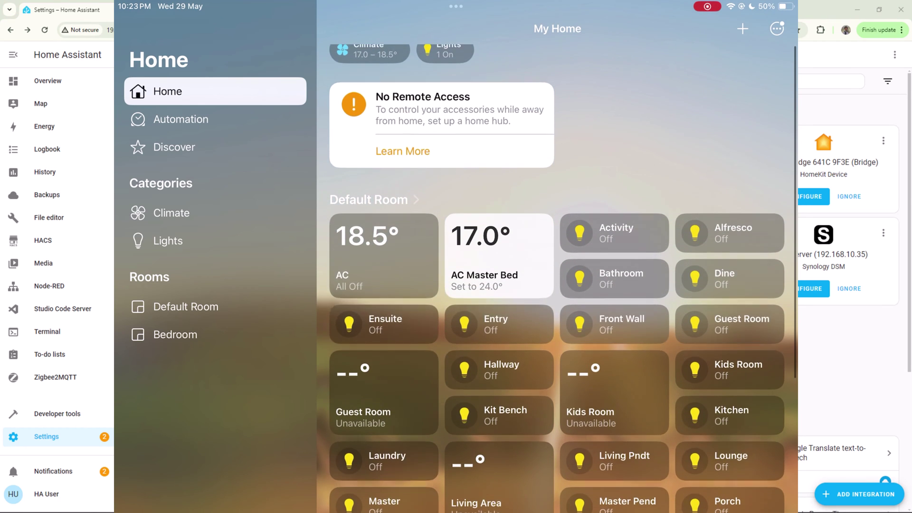
pyautogui.scroll(1, 557, 256)
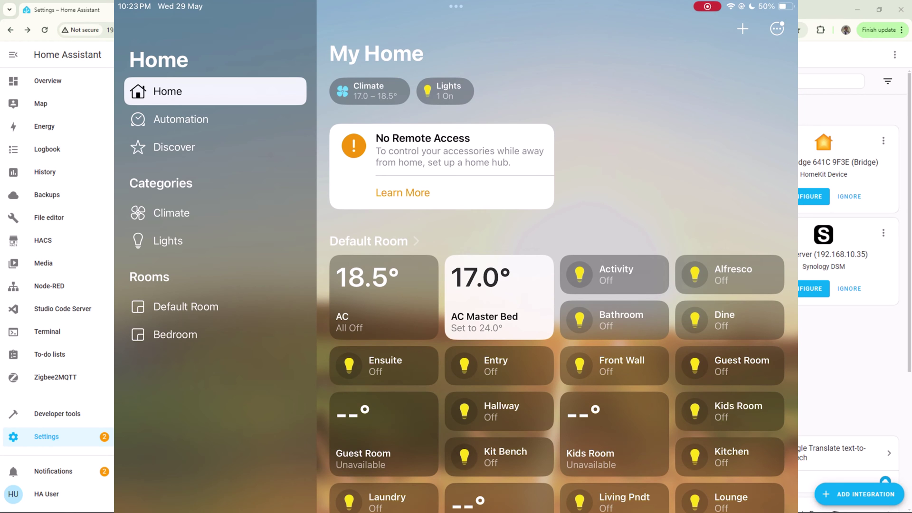
pyautogui.scroll(-6, 556, 256)
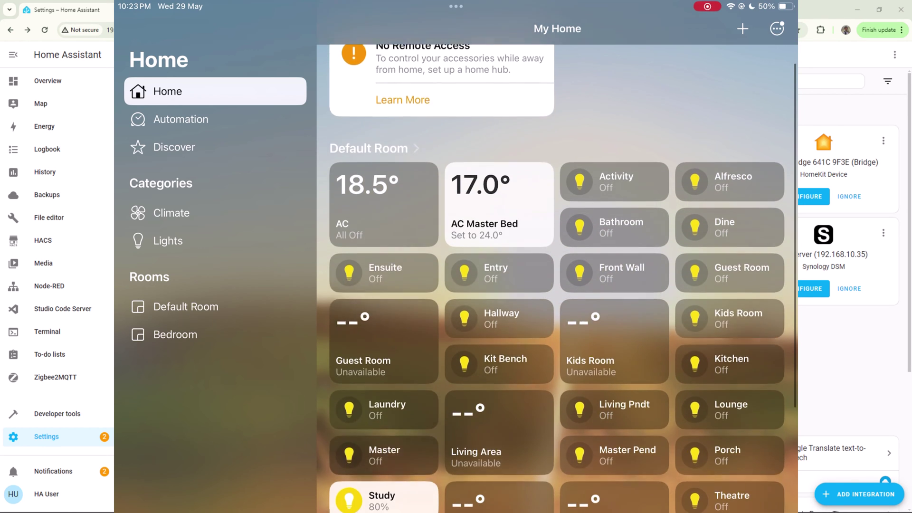
pyautogui.scroll(-2, 557, 257)
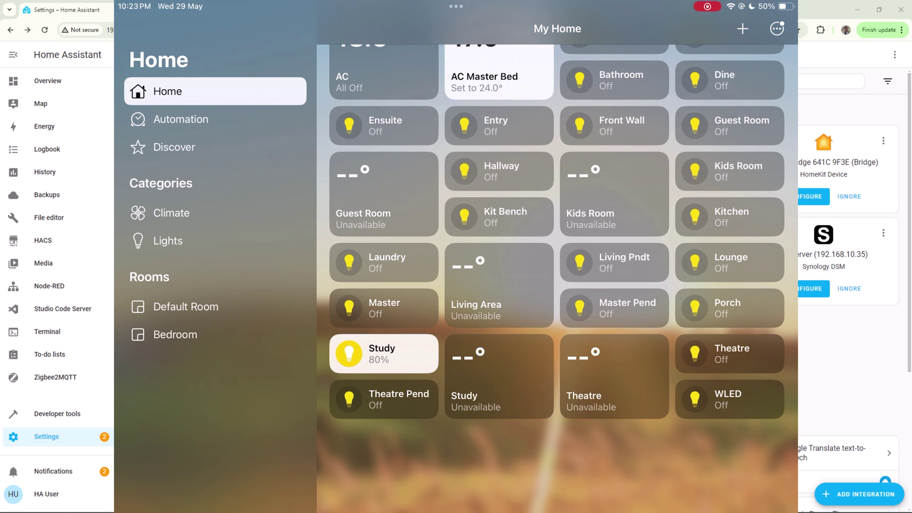
pyautogui.scroll(1, 557, 257)
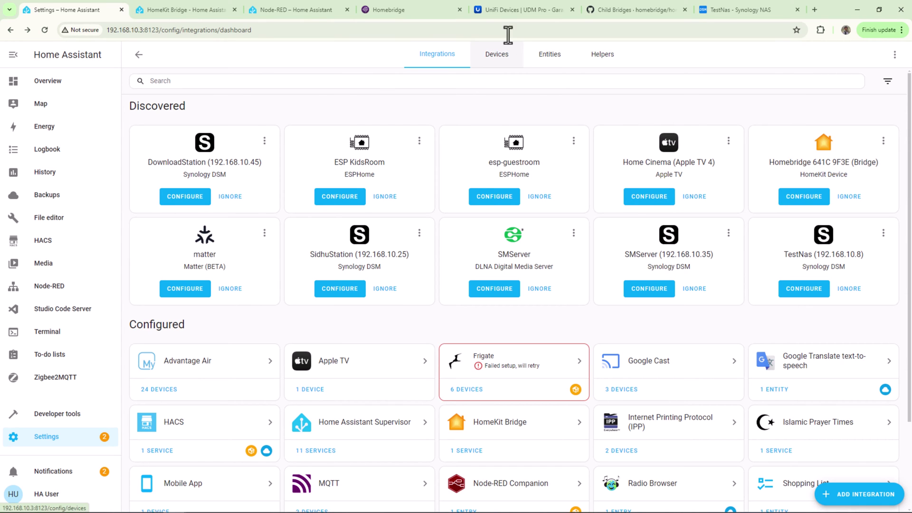
# - Preview the Front Doorbell - Entry camera in UniFi Protect devices, then switch to the Homebridge website
pyautogui.click(515, 12)
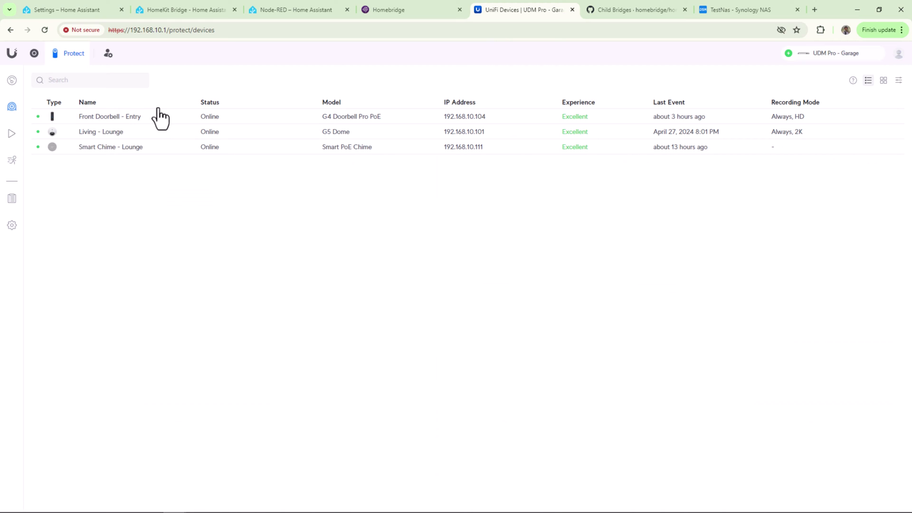
pyautogui.moveTo(118, 124)
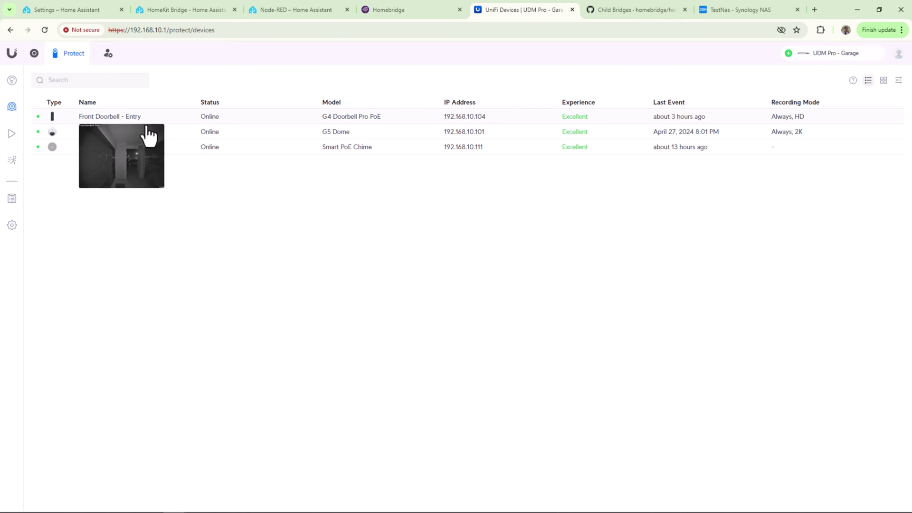
pyautogui.click(418, 9)
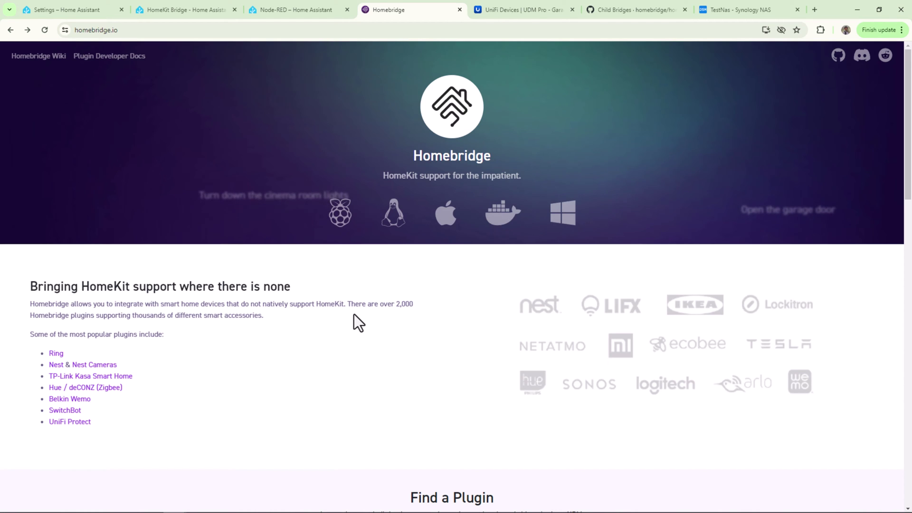
# - Copy the Step 2 docker-compose manifest from the wiki's Install Homebridge on Docker guide
pyautogui.click(56, 58)
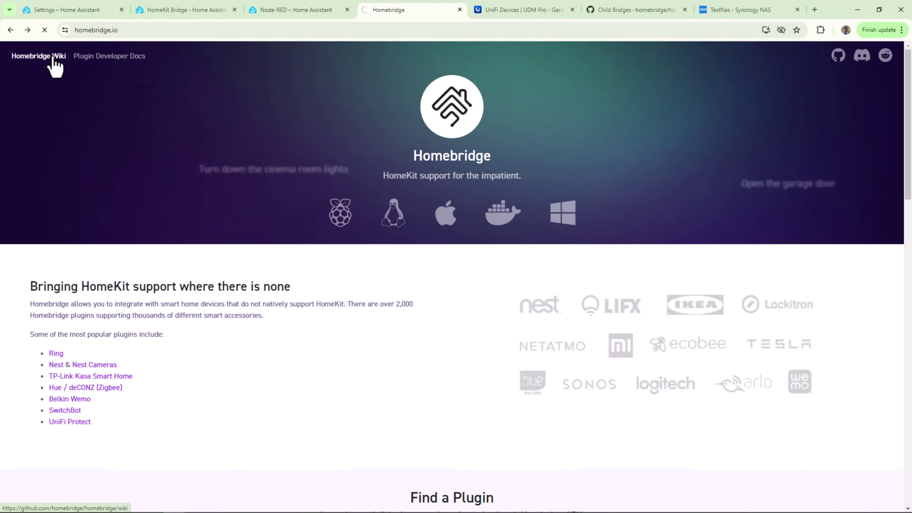
pyautogui.scroll(-3, 325, 276)
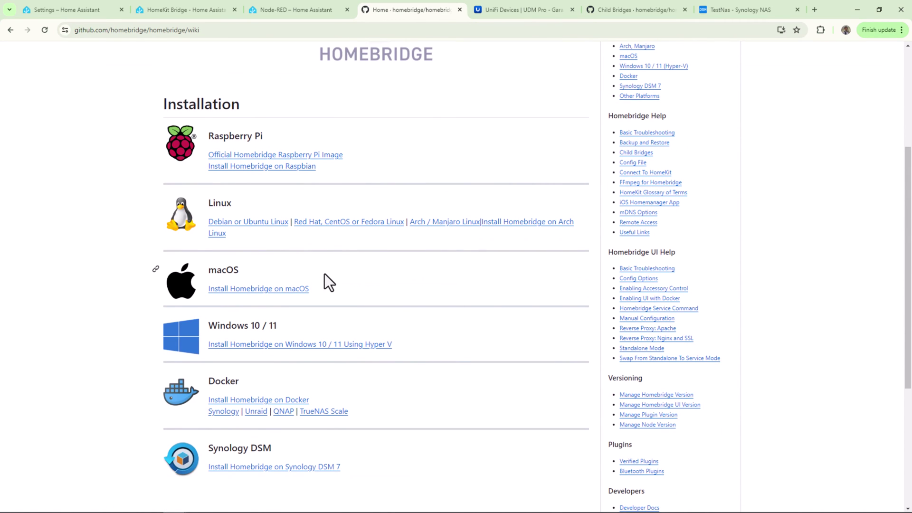
pyautogui.scroll(-1, 324, 274)
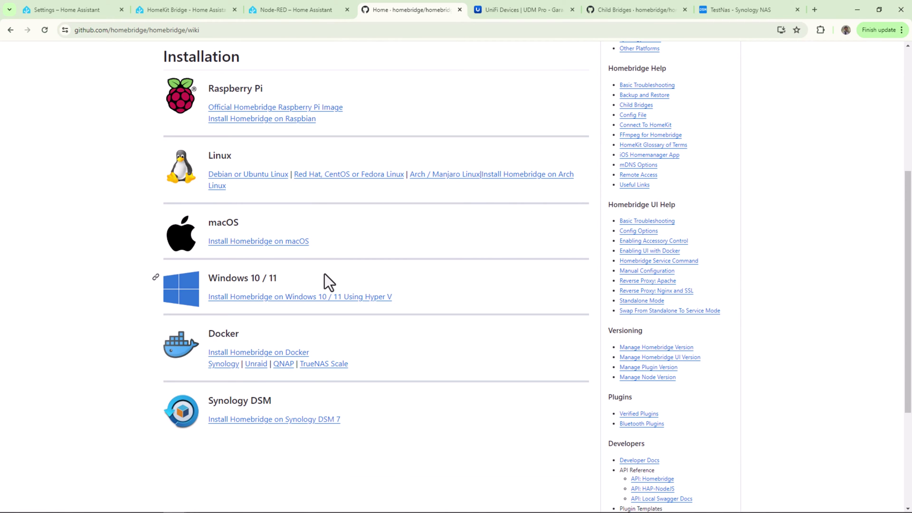
pyautogui.scroll(1, 380, 342)
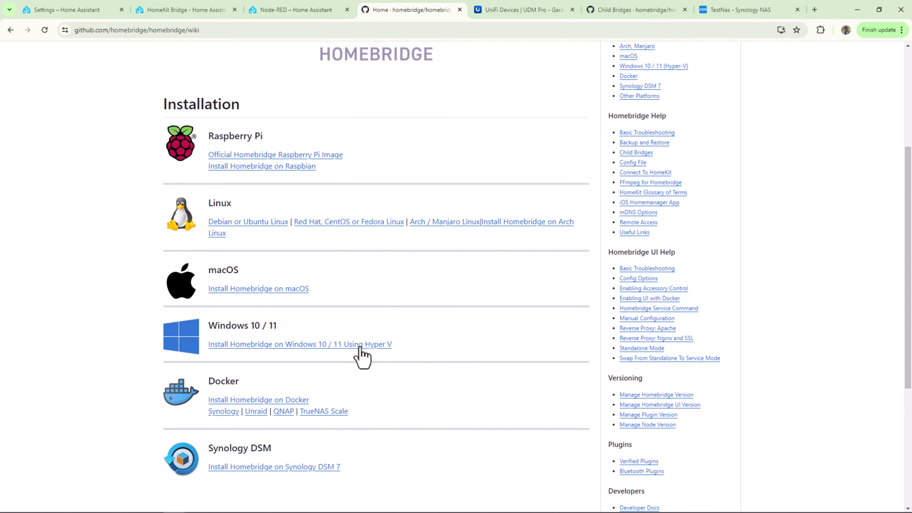
pyautogui.click(295, 401)
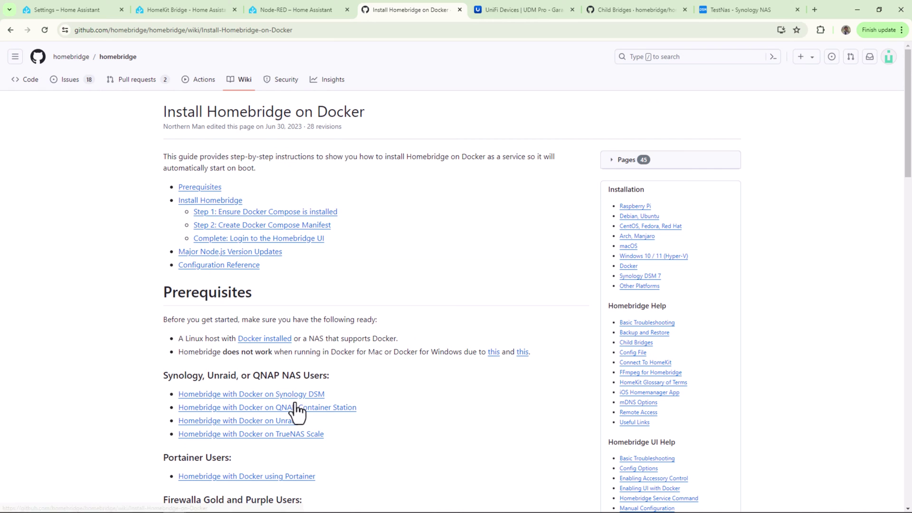
pyautogui.scroll(-2, 369, 273)
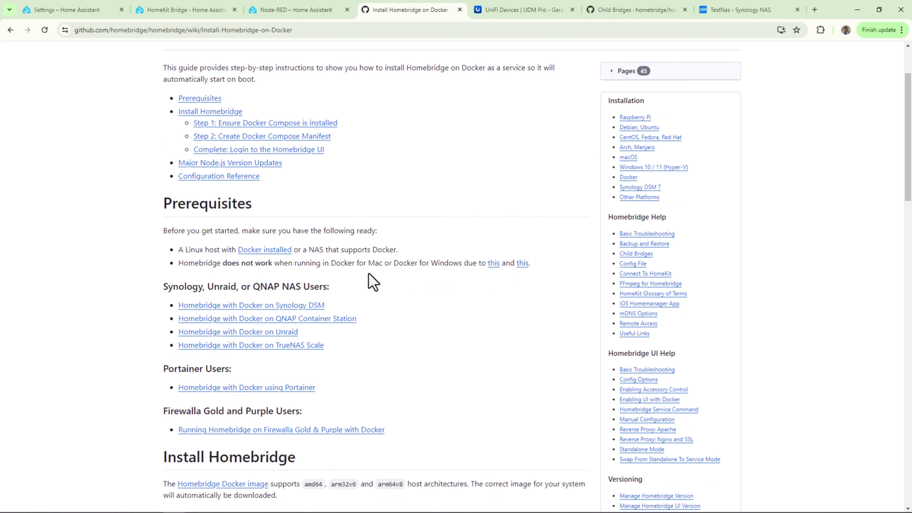
pyautogui.scroll(-7, 369, 272)
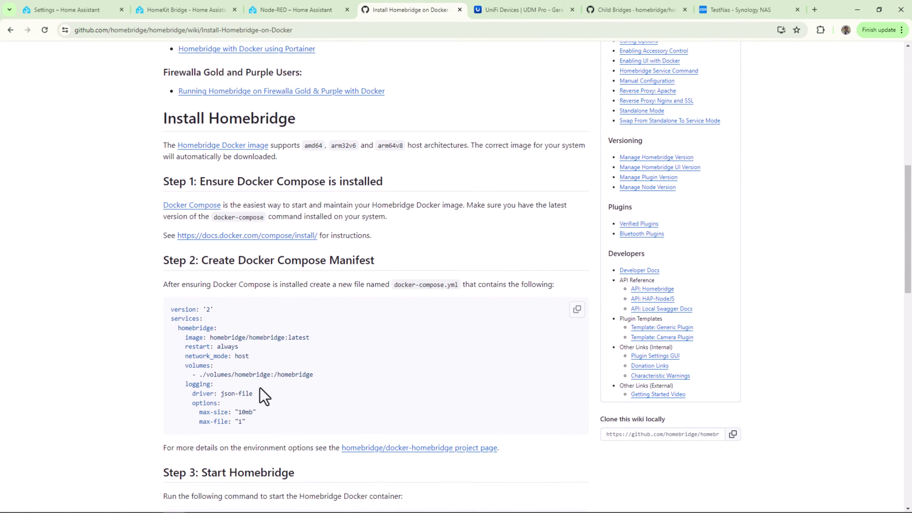
pyautogui.click(577, 309)
# - On the Synology NAS desktop, launch Container Manager and move its window up and left
pyautogui.click(731, 9)
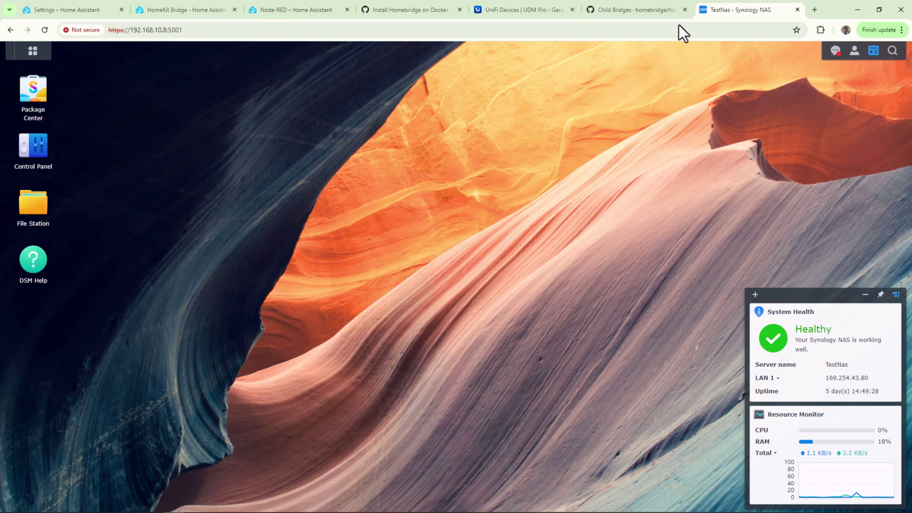
pyautogui.click(34, 52)
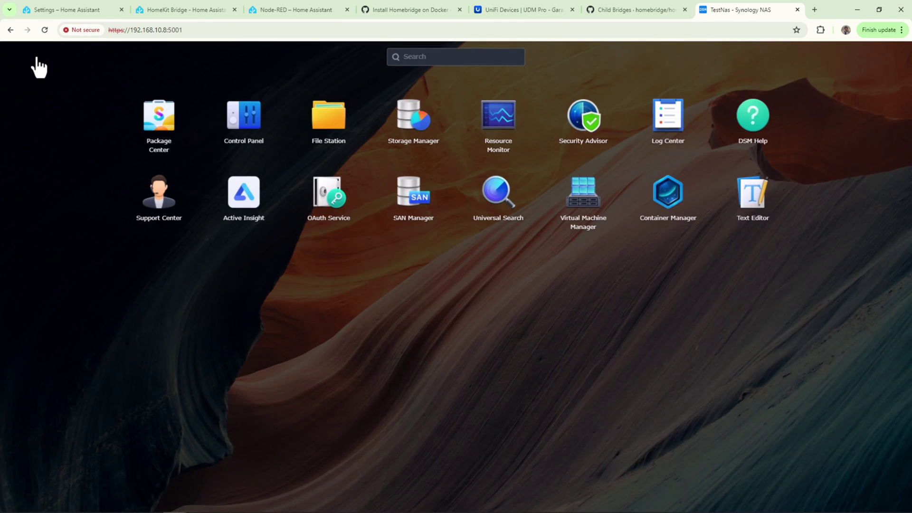
pyautogui.click(664, 209)
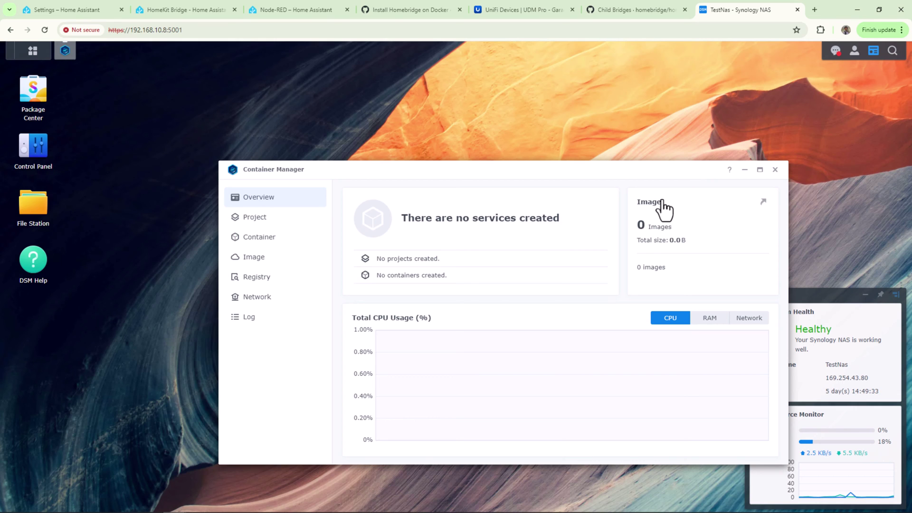
pyautogui.moveTo(558, 169); pyautogui.dragTo(510, 130)
# - In File Station, create a folder named homebridge inside the docker shared folder
pyautogui.click(45, 214)
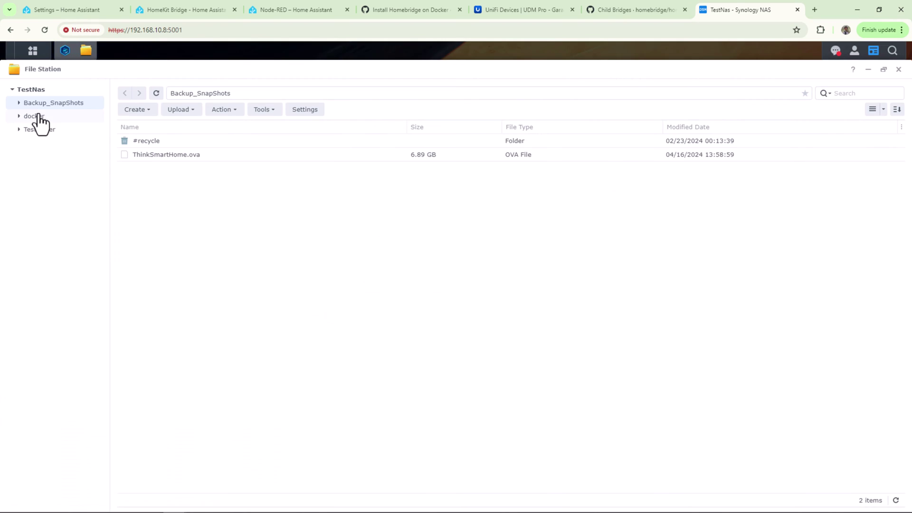
pyautogui.click(42, 116)
pyautogui.rightClick(145, 177)
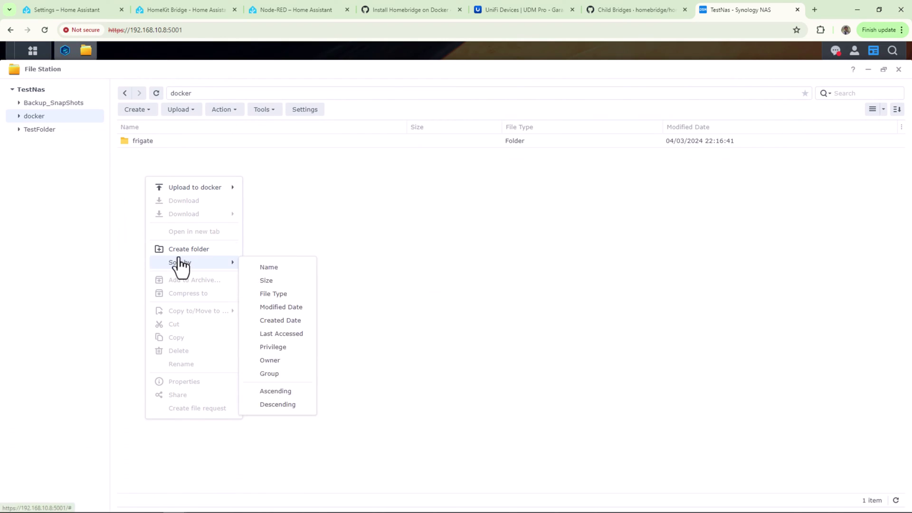
pyautogui.click(183, 249)
pyautogui.write('homebridg')
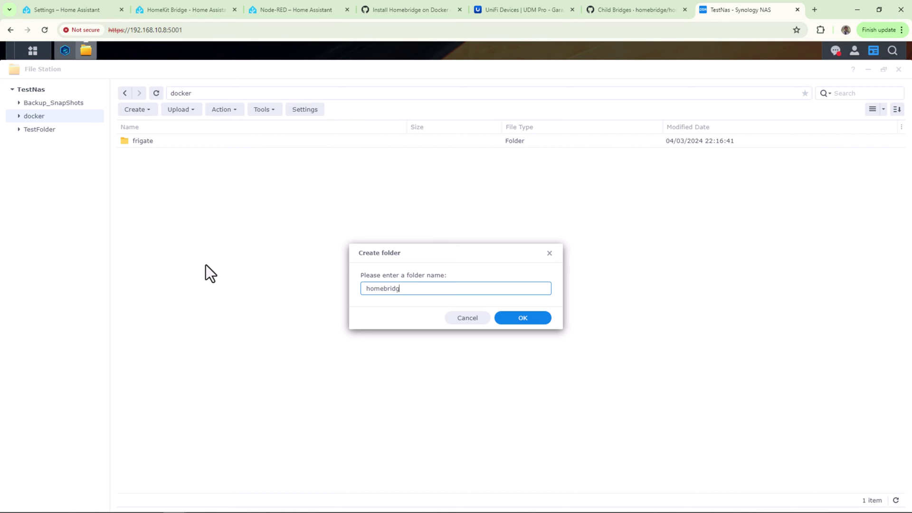
pyautogui.write('e')
pyautogui.click(539, 317)
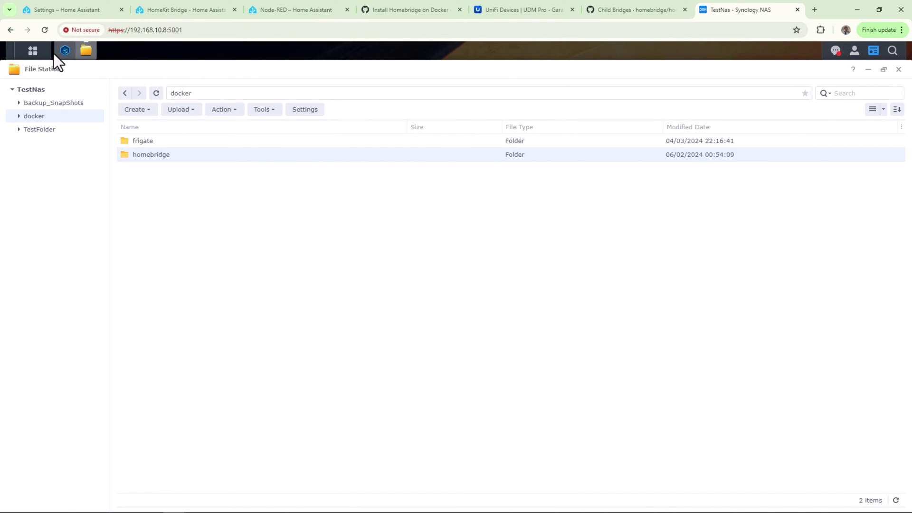
# - Start a new Container Manager project named homebridge with path /docker/homebridge
pyautogui.click(65, 50)
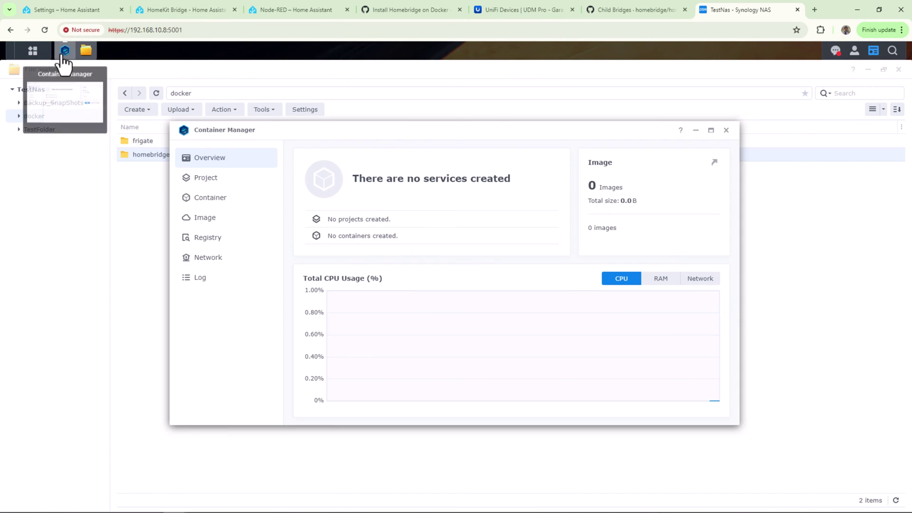
pyautogui.click(209, 178)
pyautogui.click(511, 325)
pyautogui.click(416, 199)
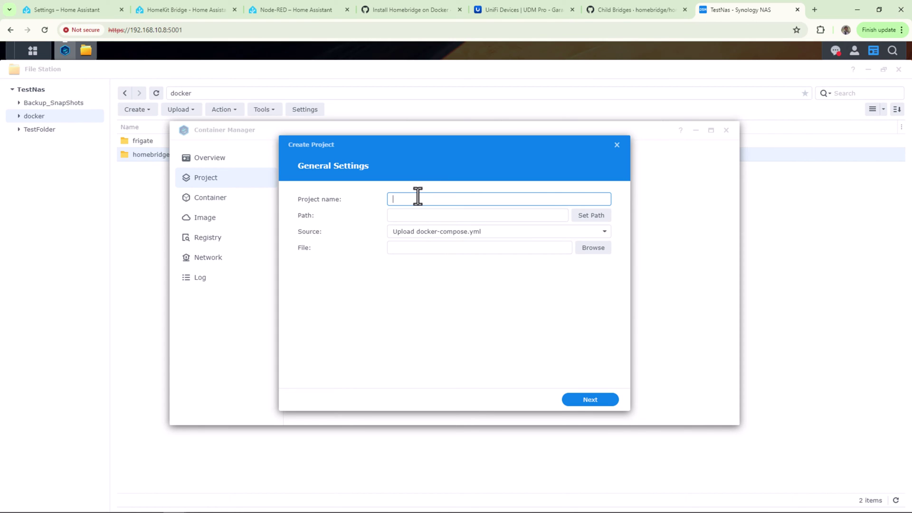
pyautogui.write('homebridge')
pyautogui.click(577, 218)
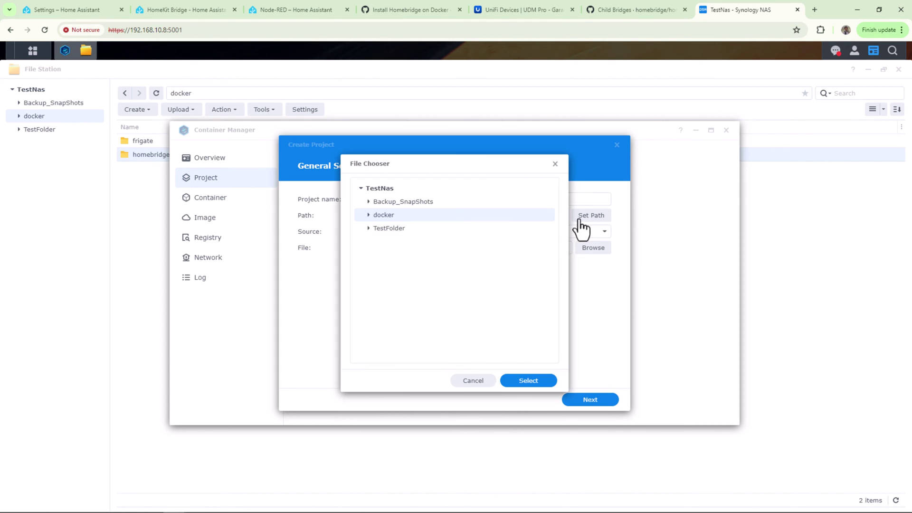
pyautogui.click(369, 215)
pyautogui.click(387, 242)
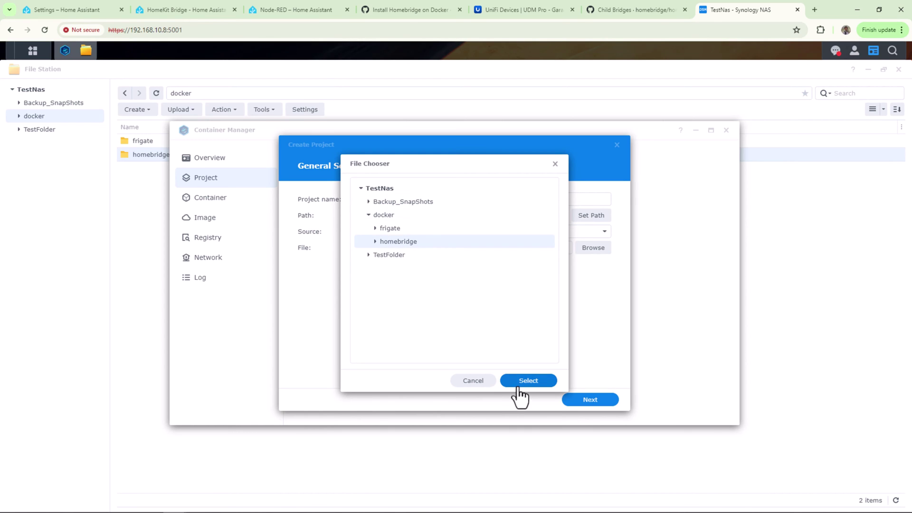
pyautogui.click(522, 383)
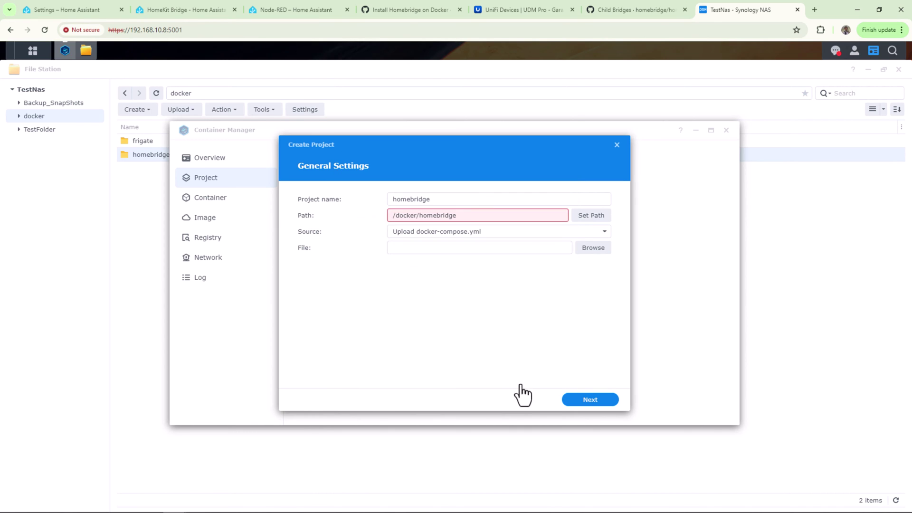
# - Create a new docker-compose.yml and paste in the Homebridge compose YAML
pyautogui.click(582, 234)
pyautogui.click(535, 262)
pyautogui.hotkey('ctrl', 'v')
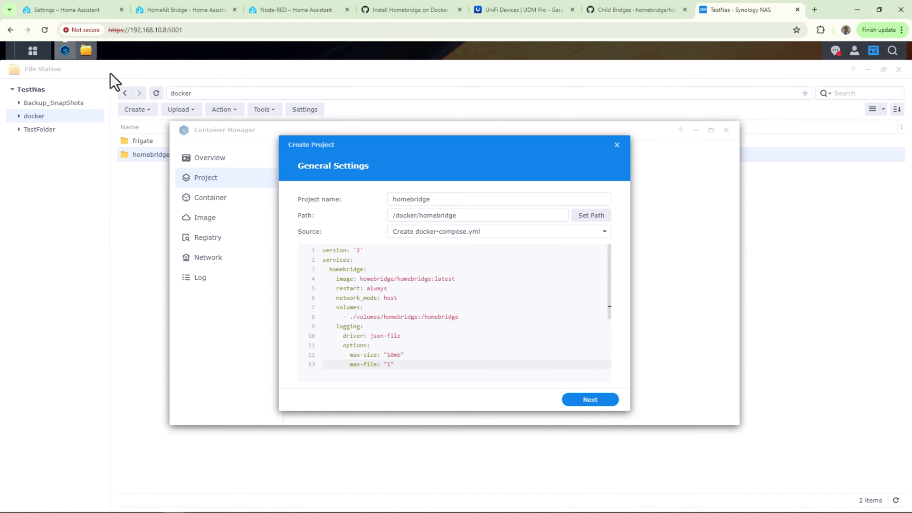
# - Replace the line 8 volume path with /volume1/docker/homebridge, copied from the folder's properties
pyautogui.click(86, 50)
pyautogui.rightClick(169, 157)
pyautogui.click(212, 366)
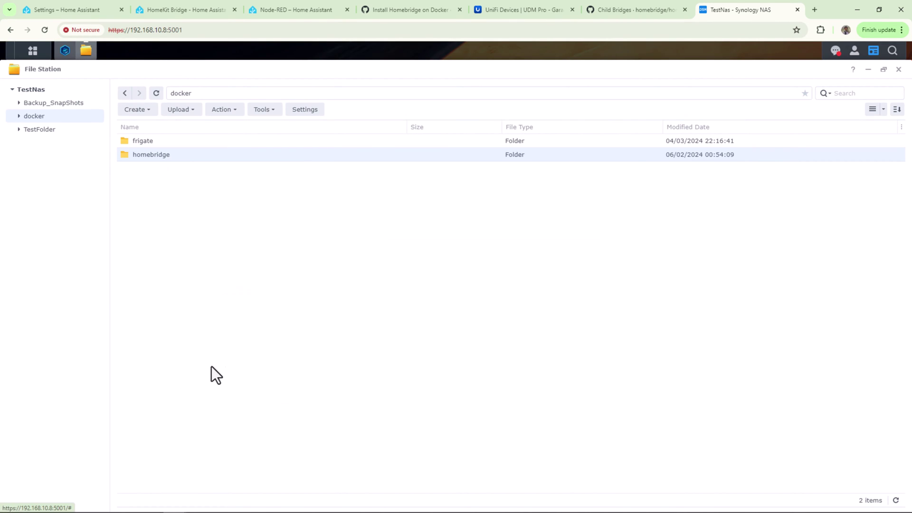
pyautogui.tripleClick(394, 224)
pyautogui.rightClick(394, 223)
pyautogui.click(412, 236)
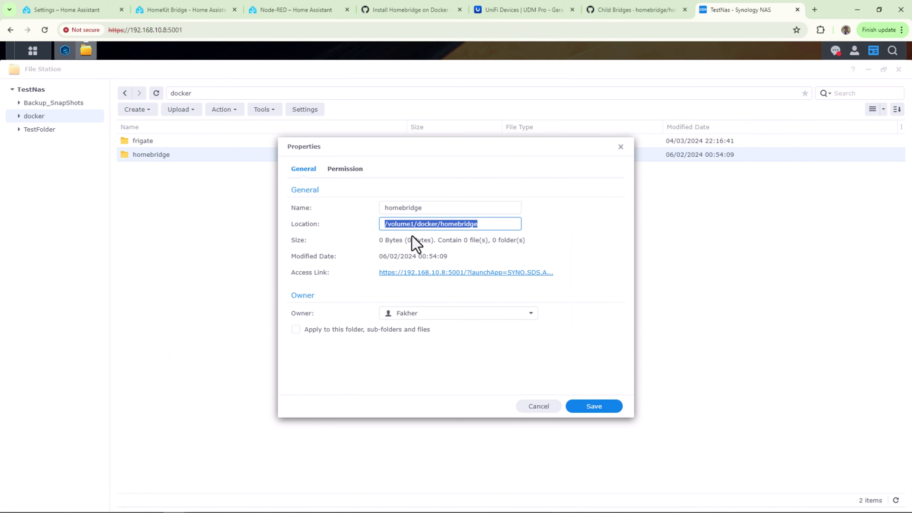
pyautogui.click(65, 50)
pyautogui.moveTo(435, 317); pyautogui.dragTo(350, 316)
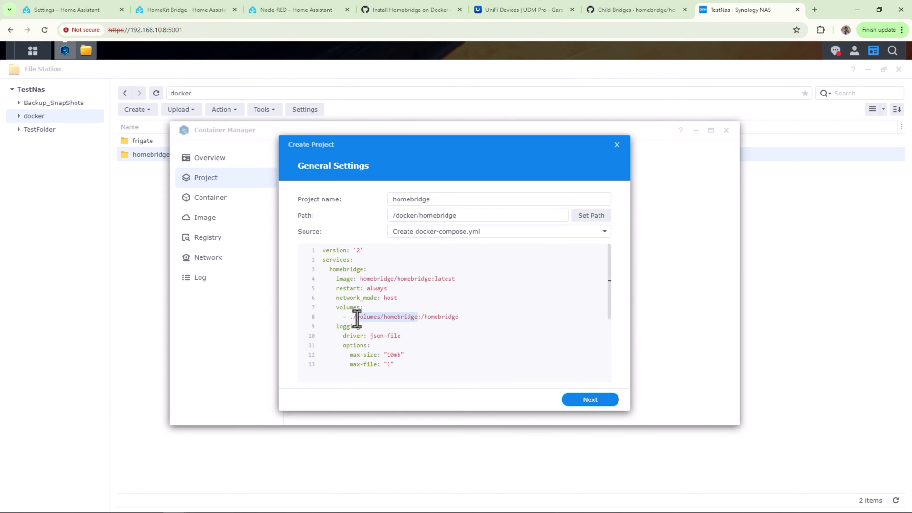
pyautogui.hotkey('ctrl', 'v')
# - Skip the web portal settings and create and start the homebridge project
pyautogui.click(577, 402)
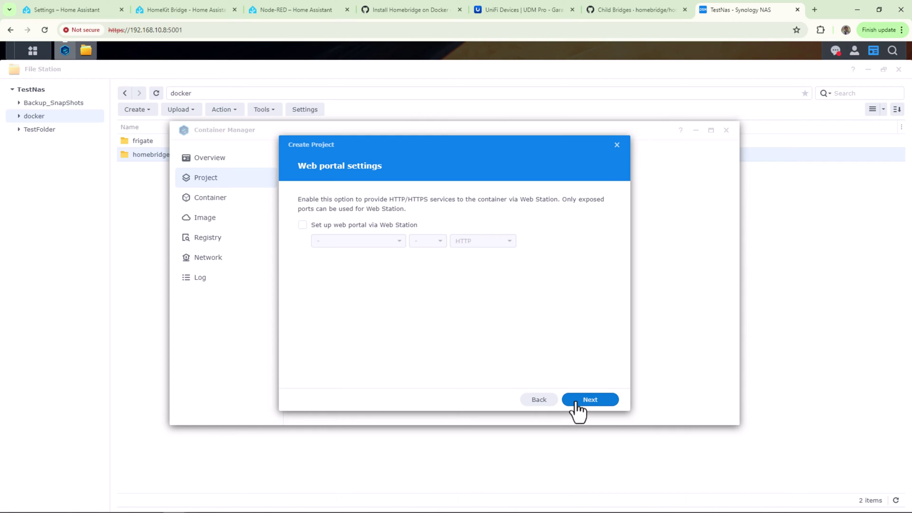
pyautogui.click(578, 402)
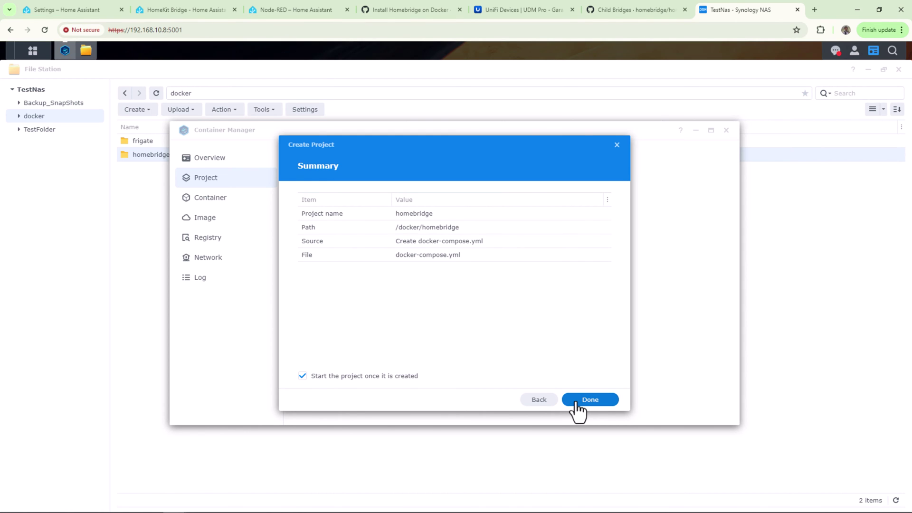
pyautogui.click(576, 402)
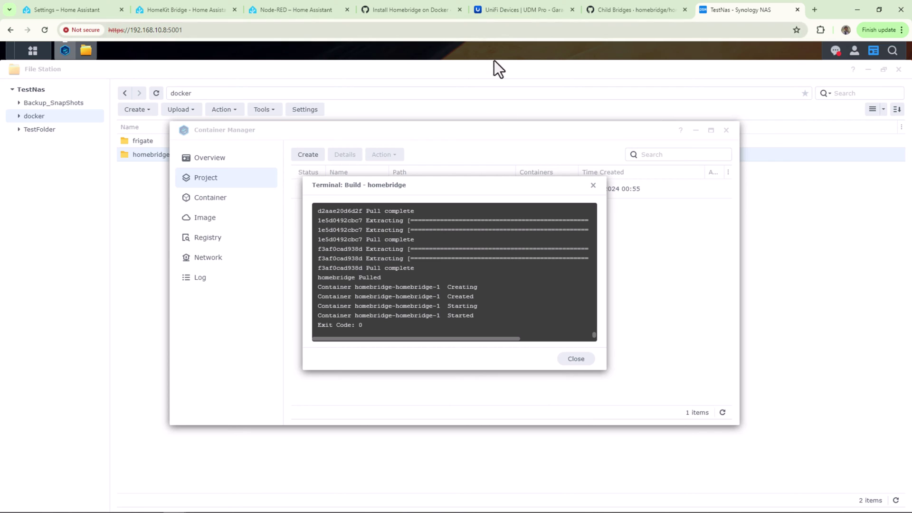
# - Close the homebridge build log once it shows Exit Code 0
pyautogui.click(572, 360)
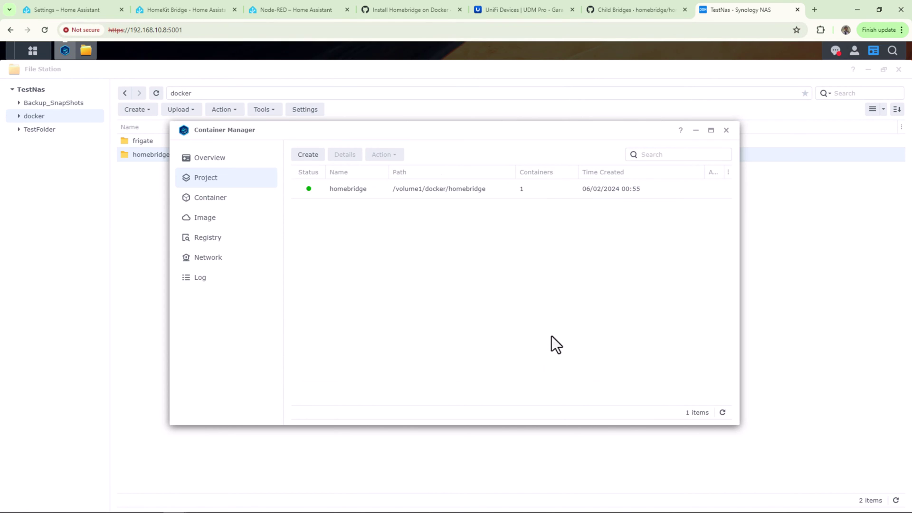
# - Load the Homebridge web interface at 192.168.10.8:8581 in a new browser tab
pyautogui.click(409, 10)
pyautogui.scroll(-4, 371, 274)
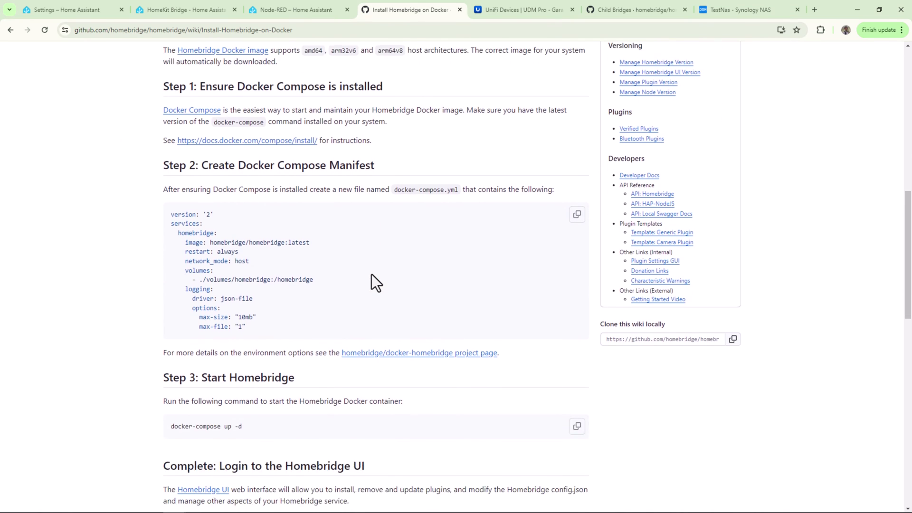
pyautogui.scroll(-3, 372, 274)
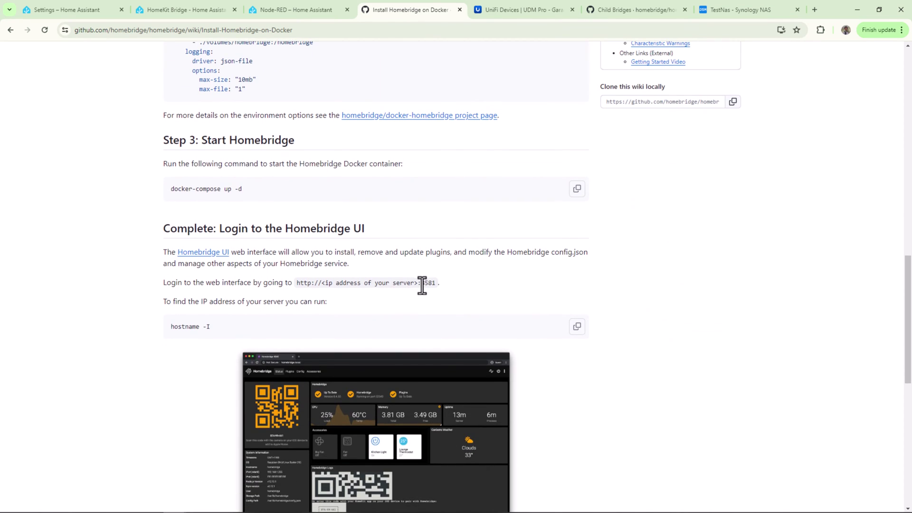
pyautogui.moveTo(425, 283); pyautogui.dragTo(340, 284)
pyautogui.click(345, 284)
pyautogui.hotkey('ctrl', 't')
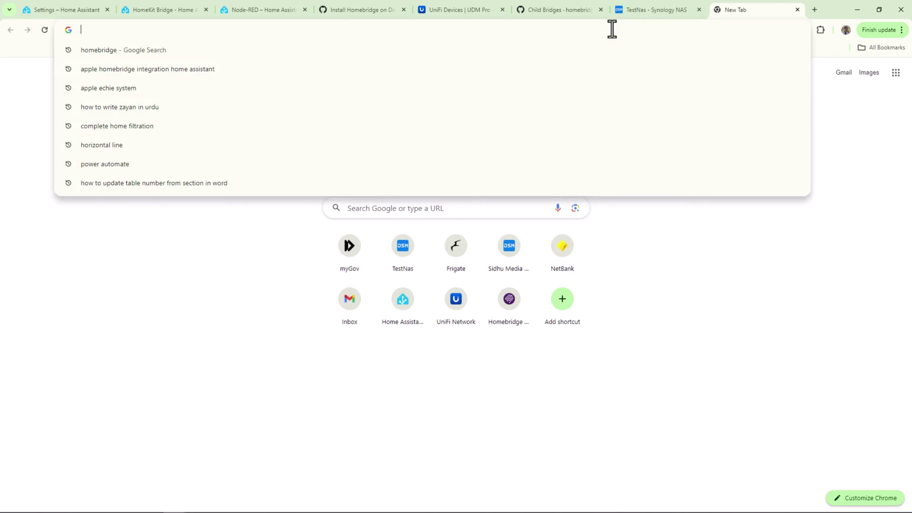
pyautogui.write('192.168.10.8:8581')
pyautogui.press('Return')
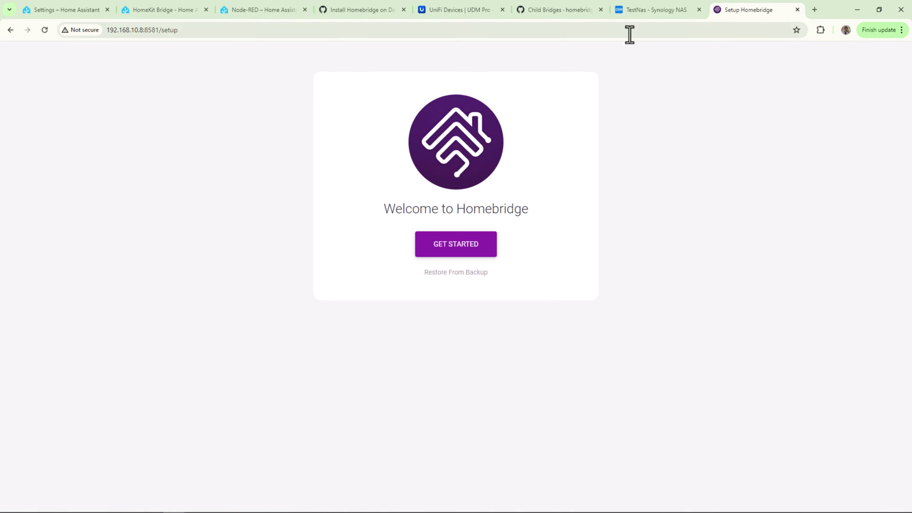
# - Create the Homebridge admin account with a username, password and password confirmation
pyautogui.click(490, 254)
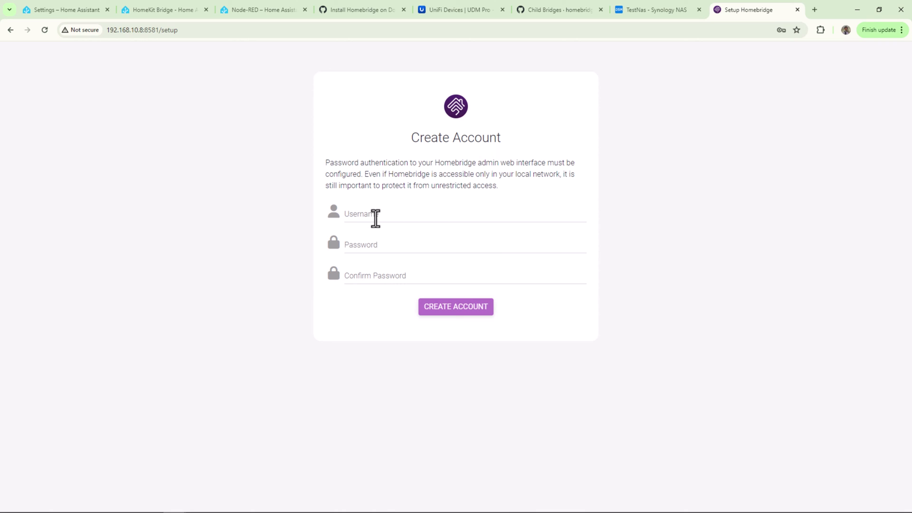
pyautogui.click(374, 219)
pyautogui.write('thinksmarthome')
pyautogui.press('Tab')
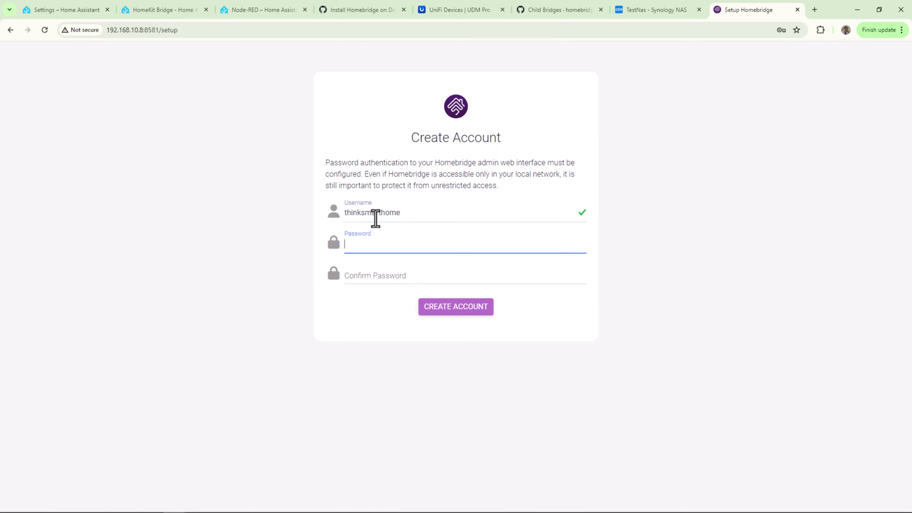
pyautogui.write('••••••')
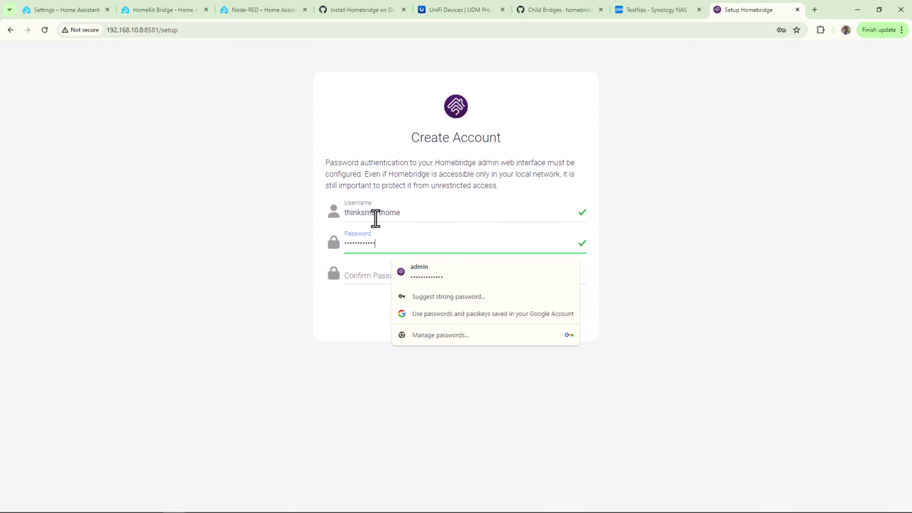
pyautogui.press('Tab')
pyautogui.write('••••••••••••')
pyautogui.press('Return')
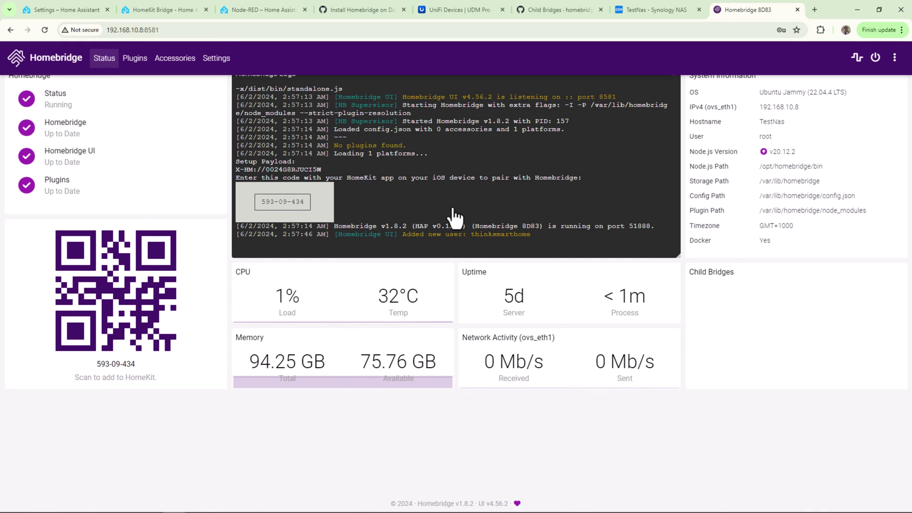
# - Search the plugins for 'uni' and install Homebridge Unifi Protect v6.22.0
pyautogui.click(142, 63)
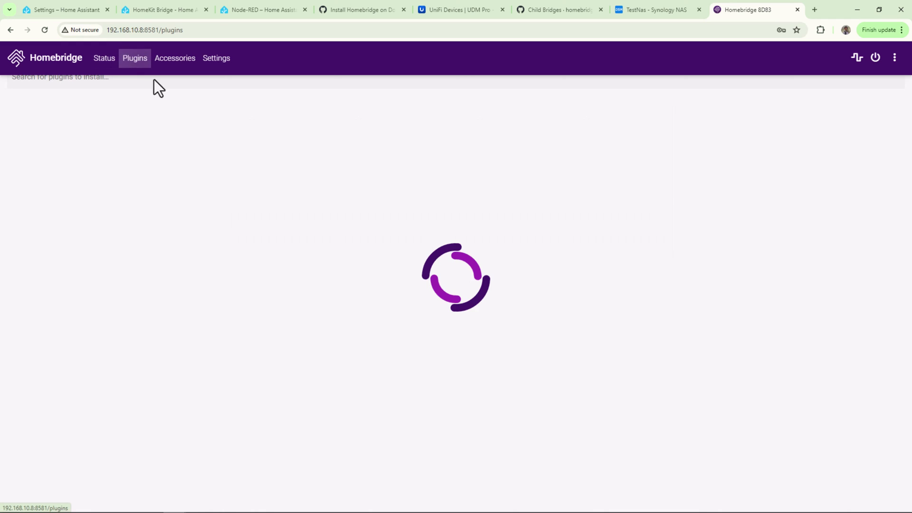
pyautogui.click(238, 84)
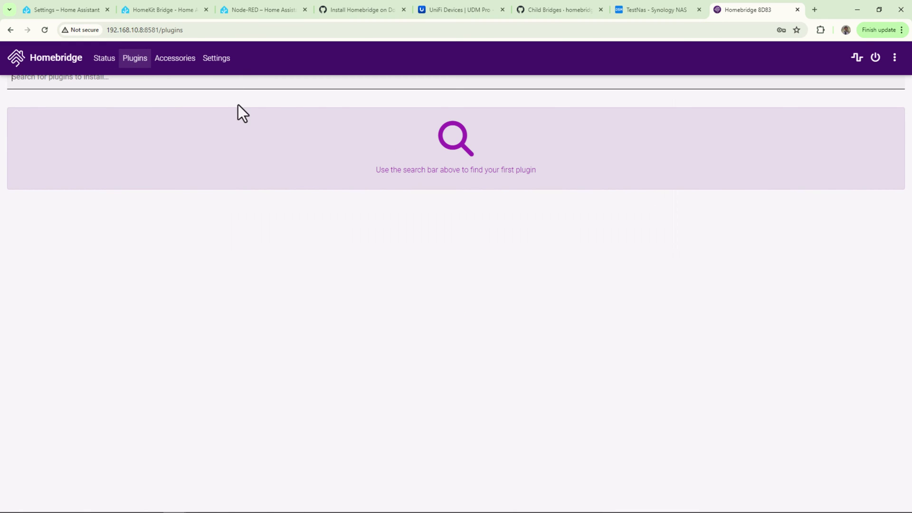
pyautogui.write('unifi protect')
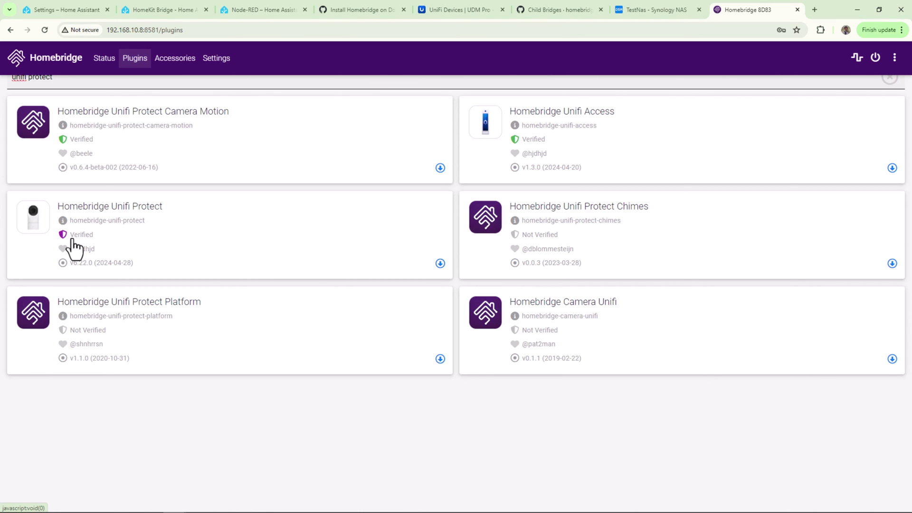
pyautogui.click(440, 263)
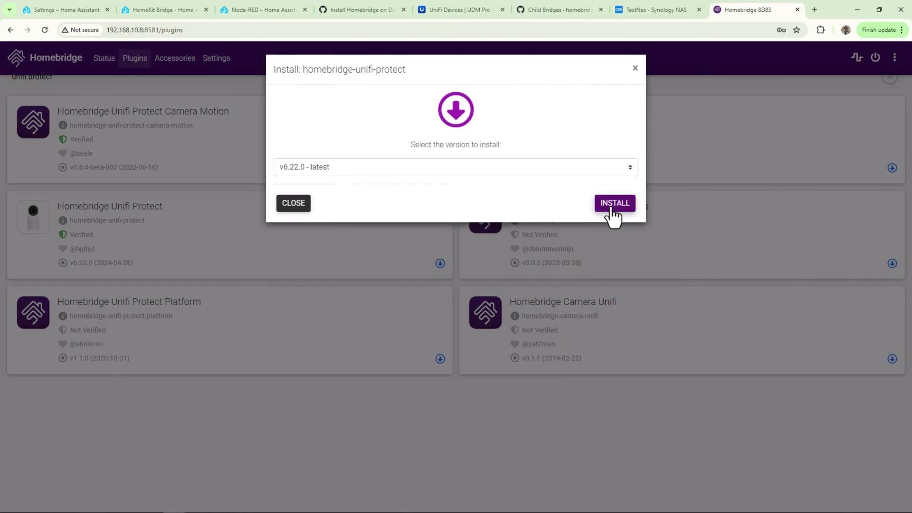
pyautogui.click(612, 207)
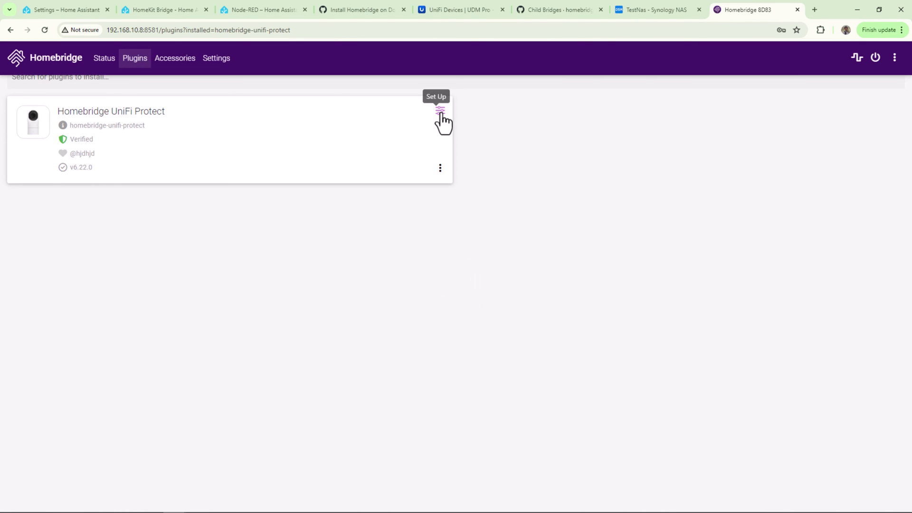
# - Open the UniFi Protect plugin settings and look up the local user under UniFi OS Admins & Users
pyautogui.click(440, 110)
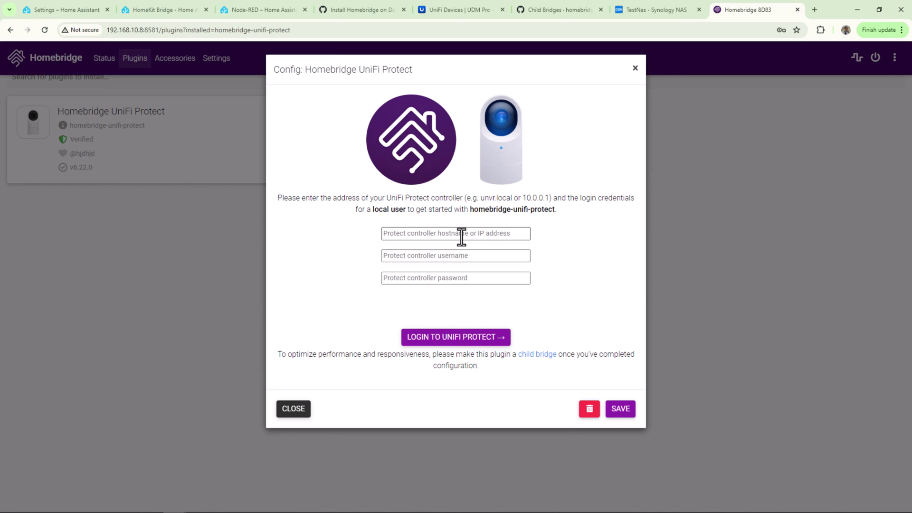
pyautogui.click(460, 10)
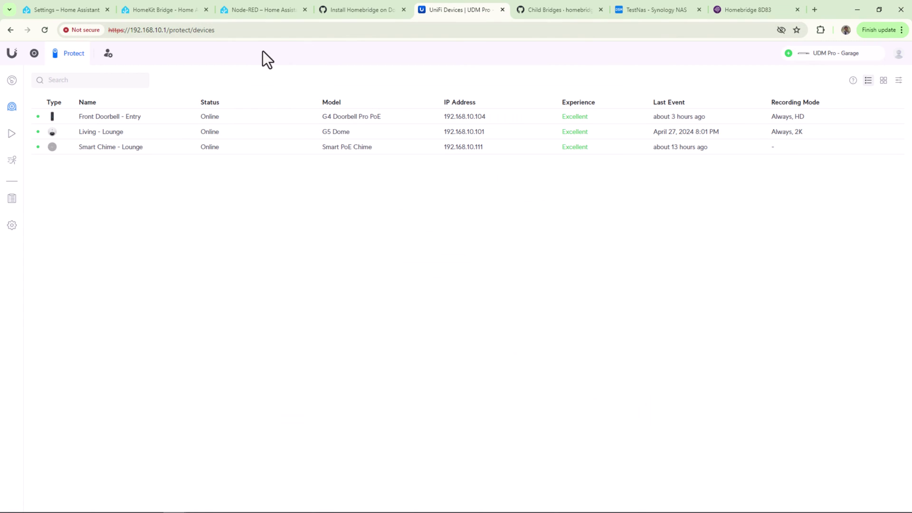
pyautogui.click(108, 54)
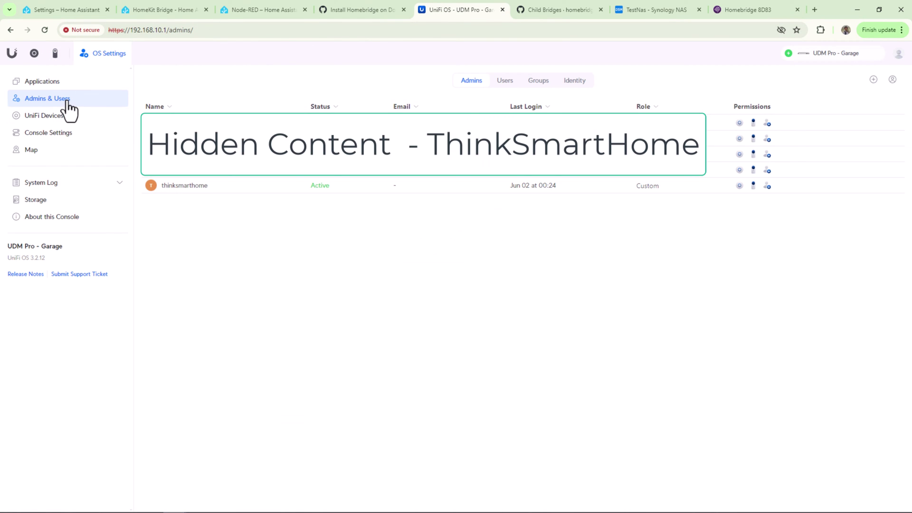
pyautogui.click(549, 188)
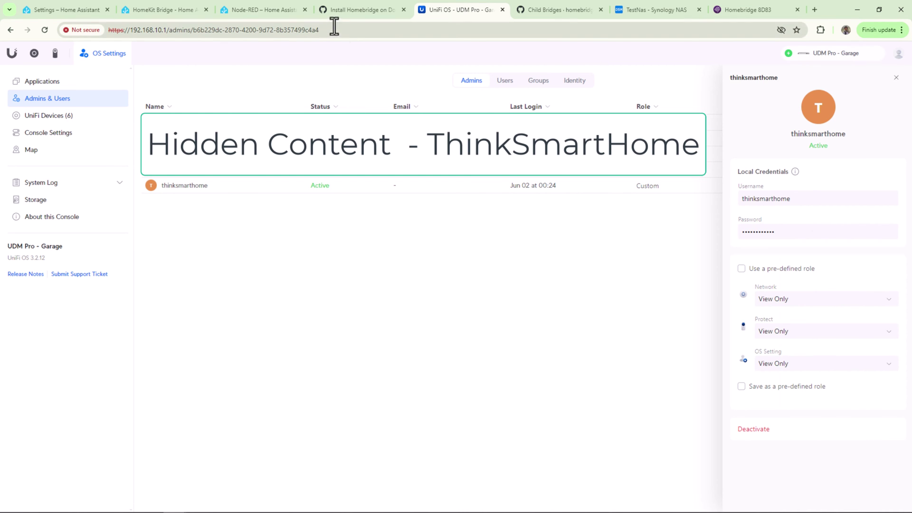
pyautogui.click(739, 10)
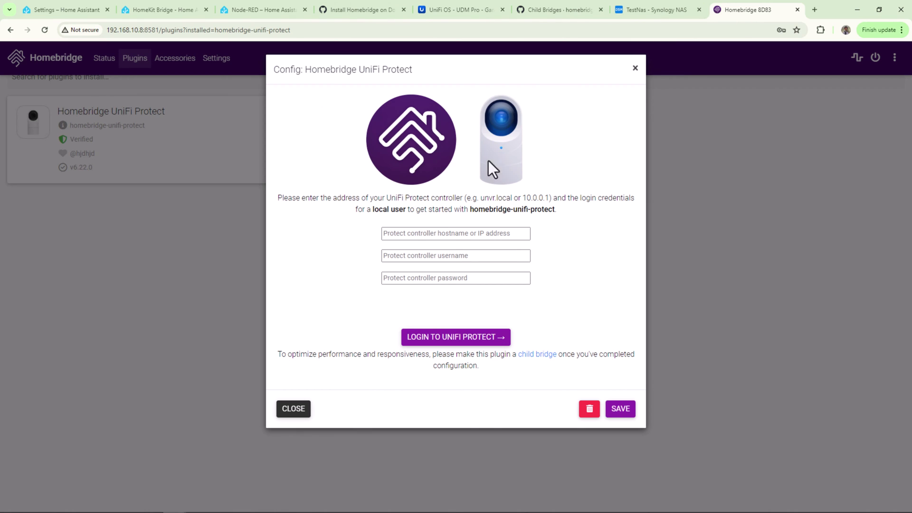
# - Enter controller address 192.168.10.1 with the local user's username and password
pyautogui.click(442, 233)
pyautogui.press('Down')
pyautogui.press('Return')
pyautogui.press('Tab')
pyautogui.write('thinksmarthome')
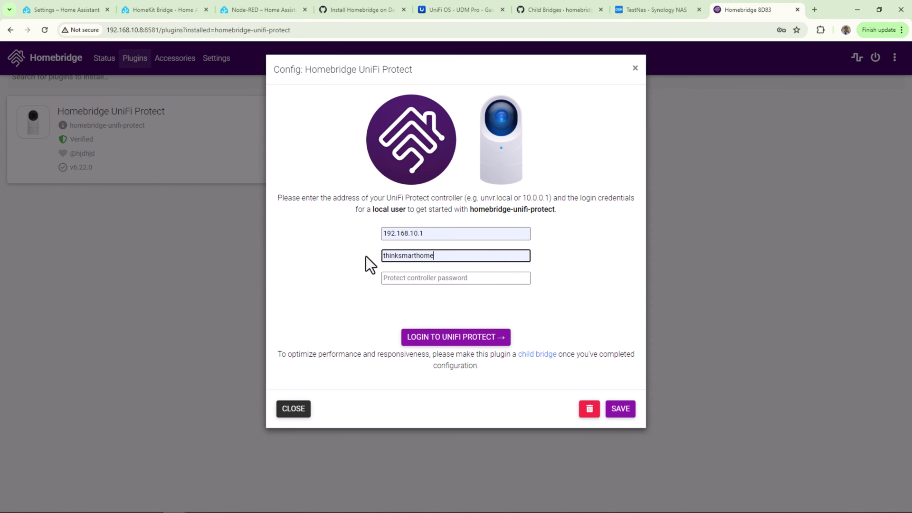
pyautogui.press('Tab')
pyautogui.write('p')
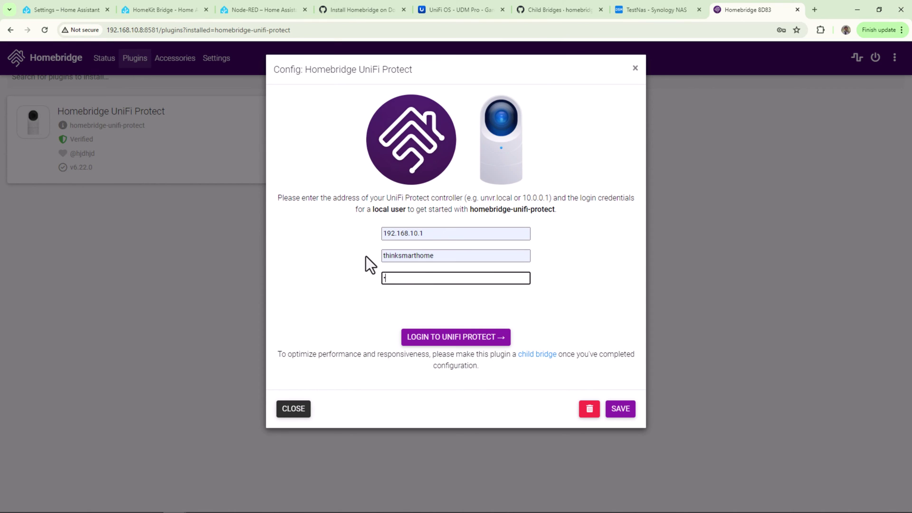
pyautogui.write('************')
# - Log the plugin into UniFi Protect and review the Feature Options
pyautogui.click(439, 338)
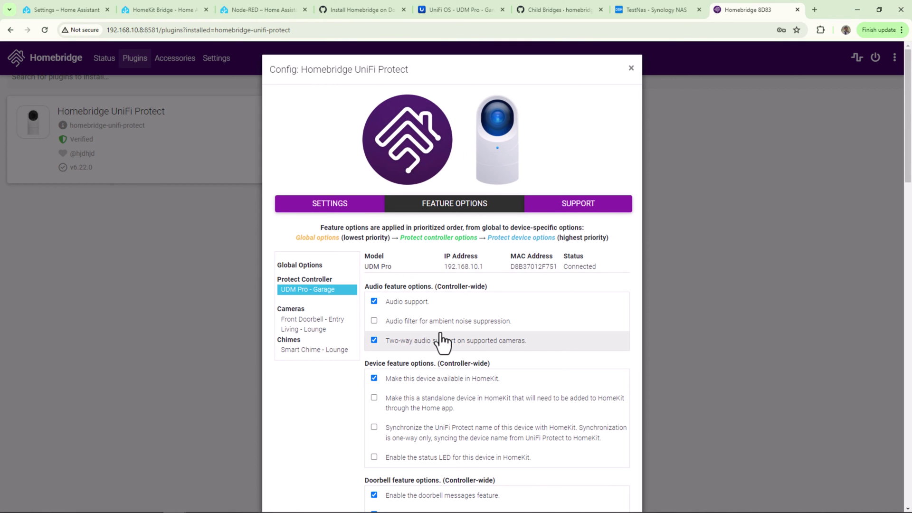
pyautogui.scroll(-7, 440, 338)
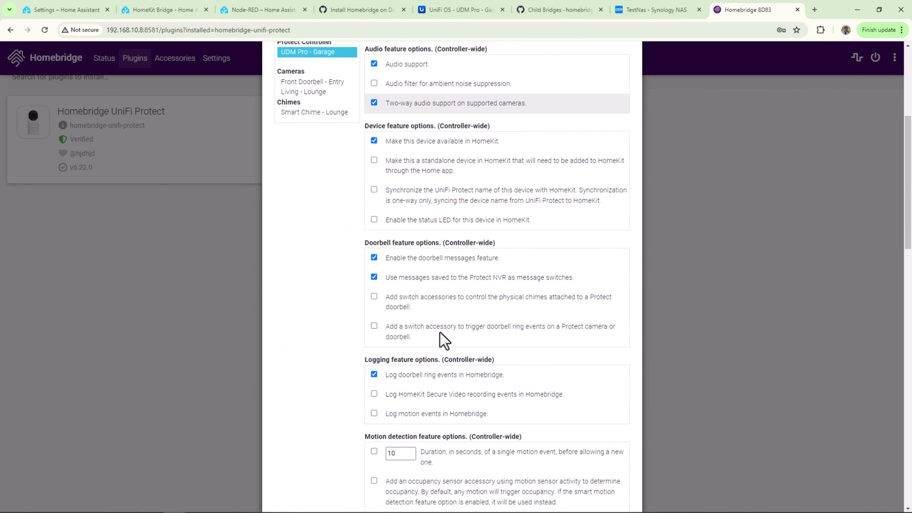
pyautogui.scroll(-10, 447, 336)
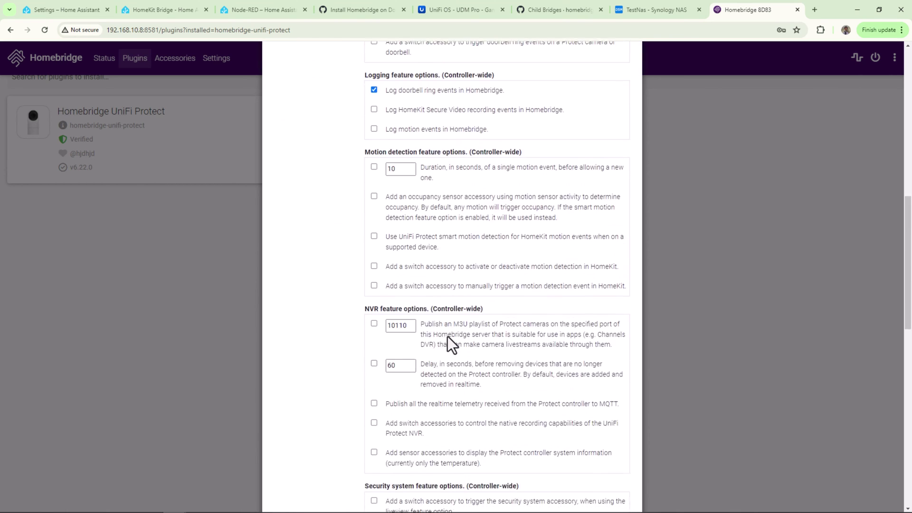
pyautogui.scroll(-7, 448, 336)
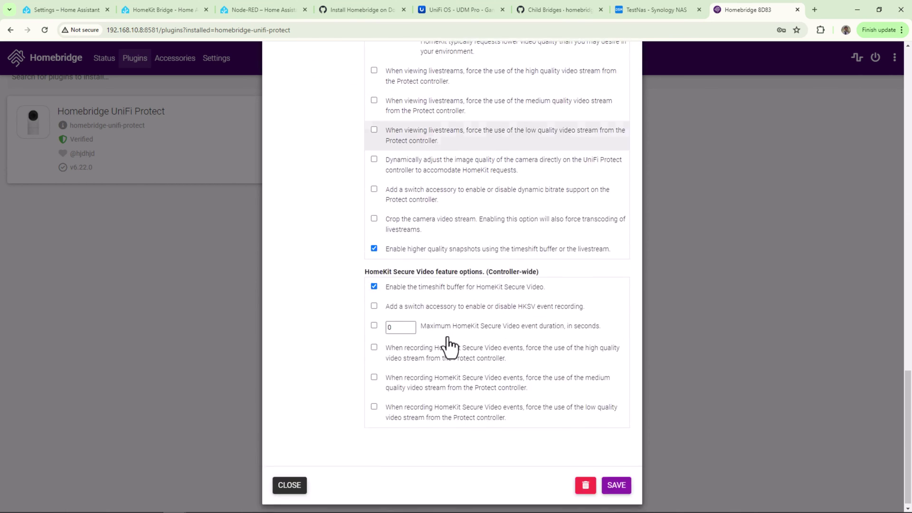
# - Save the UniFi Protect settings, restart Homebridge and dismiss the save-password prompt
pyautogui.click(616, 480)
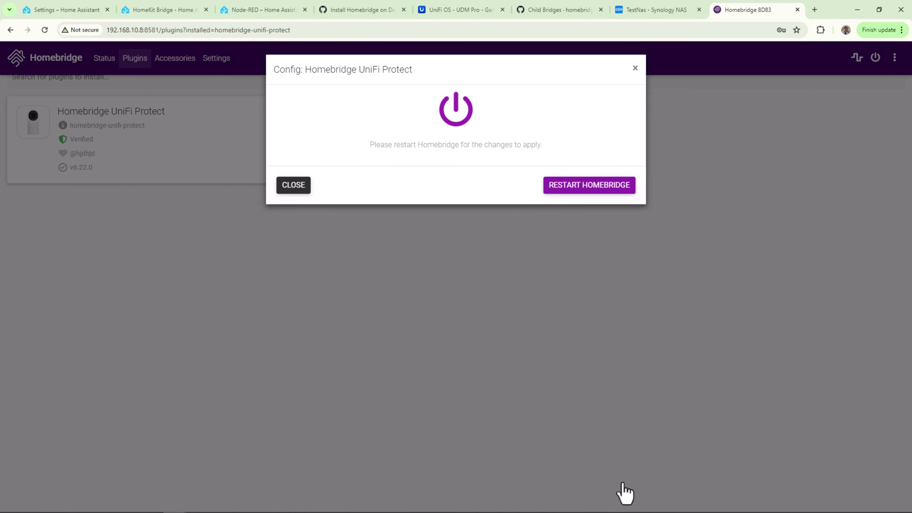
pyautogui.click(582, 196)
pyautogui.click(792, 53)
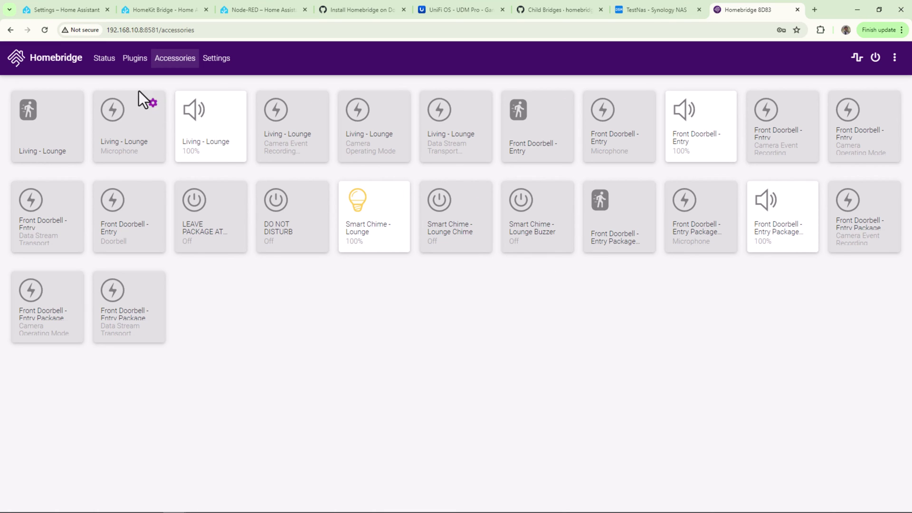
# - Return to the installed plugins list, then switch to the Child Bridges wiki page
pyautogui.click(134, 61)
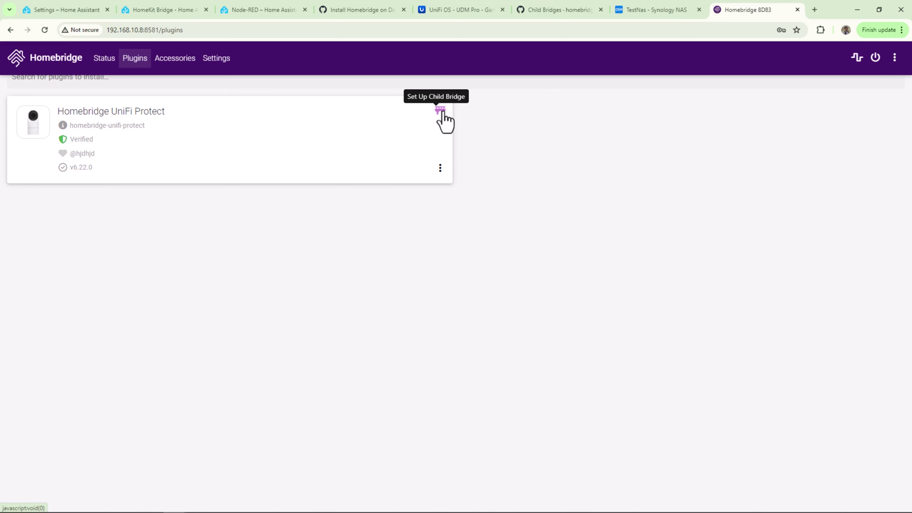
pyautogui.click(528, 10)
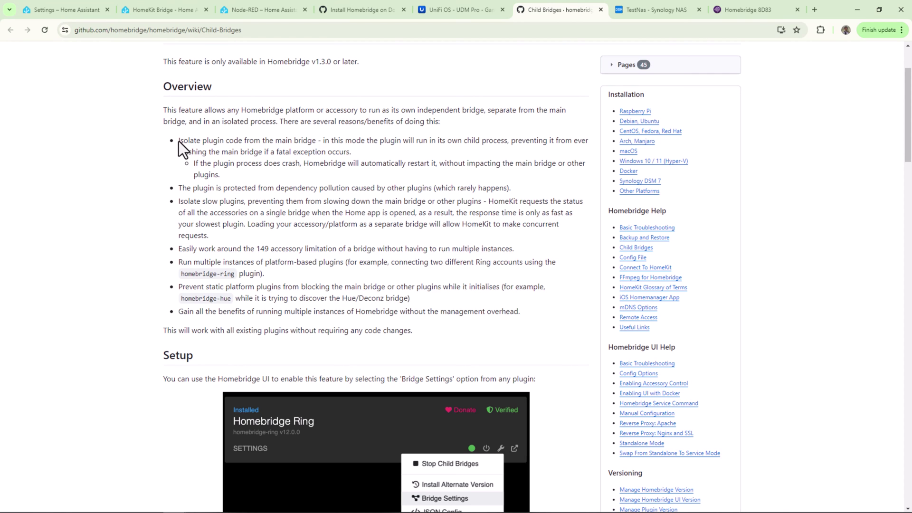
# - Highlight the child bridge benefits, including automatic restarts and protection from dependency pollution
pyautogui.moveTo(178, 141); pyautogui.dragTo(571, 169)
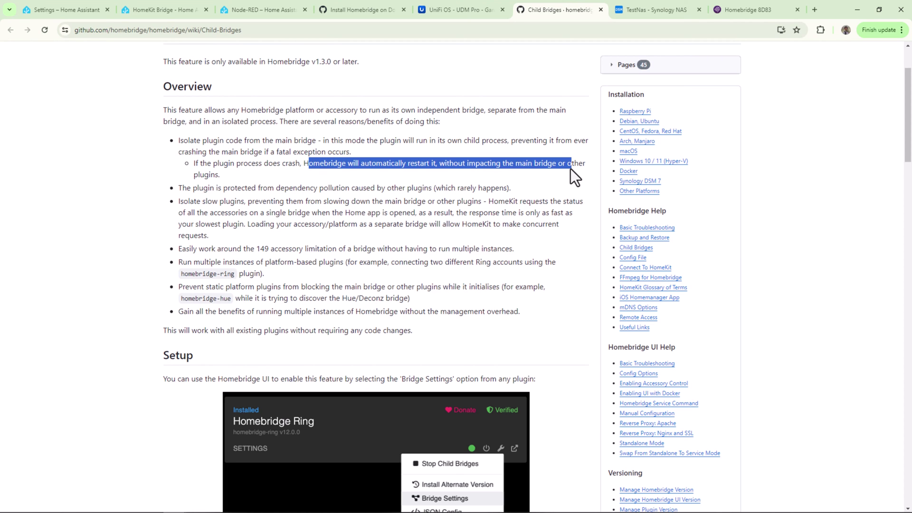
pyautogui.moveTo(222, 188); pyautogui.dragTo(425, 188)
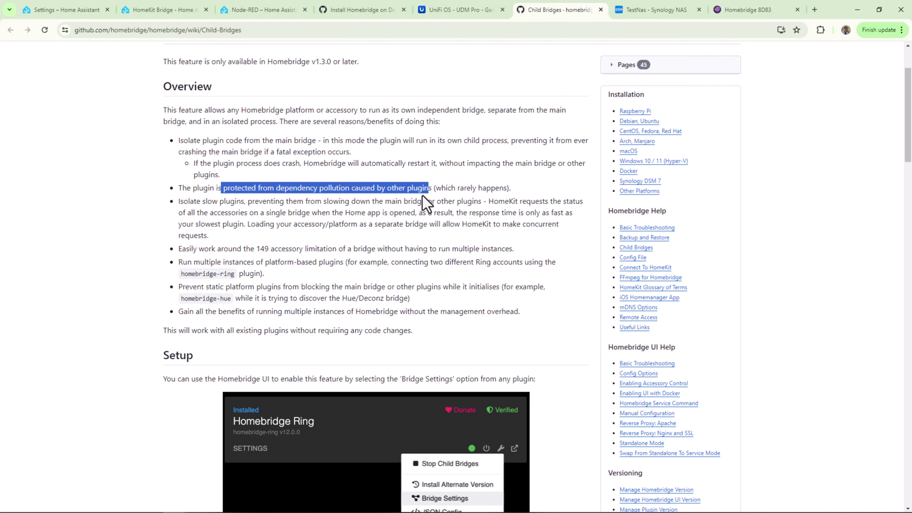
# - Enable UniFi Protect as a separate child bridge, save, and restart Homebridge
pyautogui.click(722, 10)
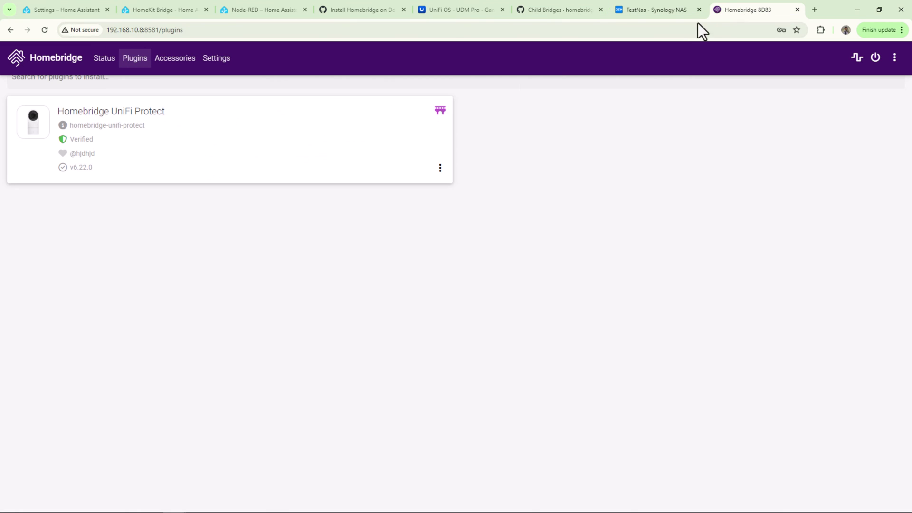
pyautogui.click(440, 112)
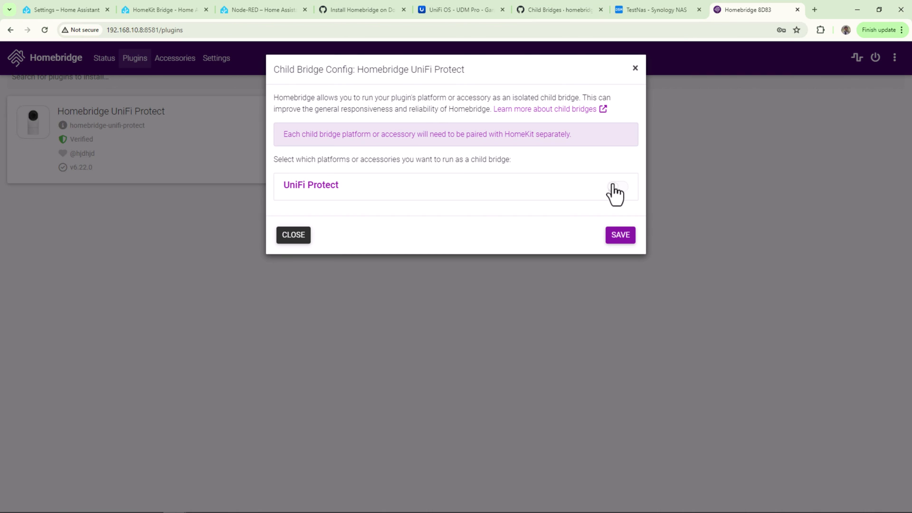
pyautogui.click(618, 188)
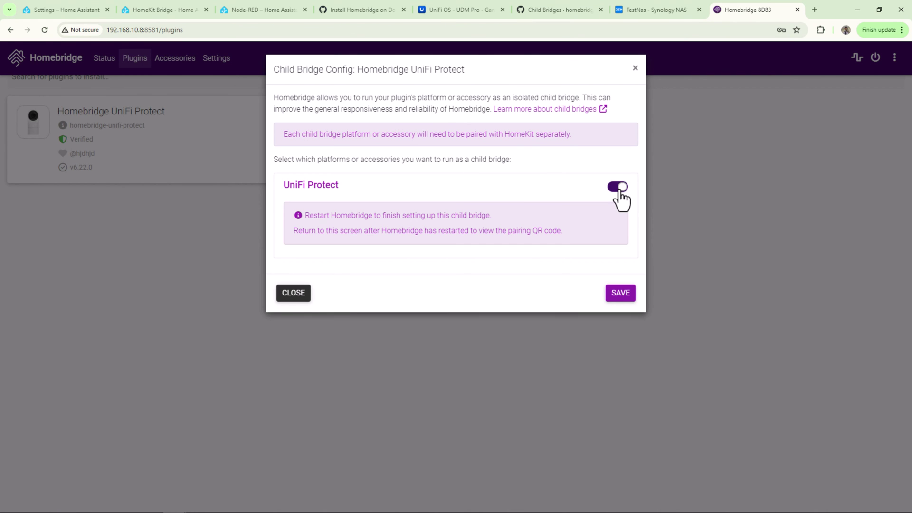
pyautogui.click(626, 295)
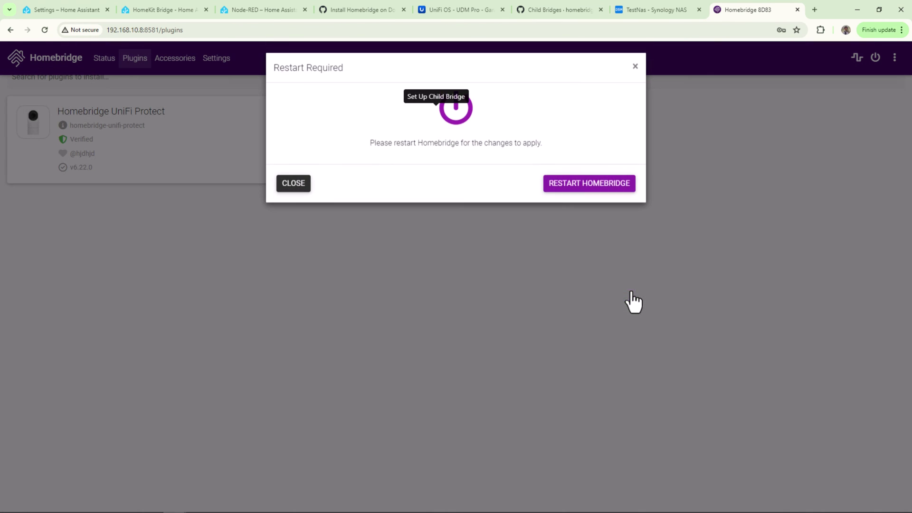
pyautogui.click(576, 187)
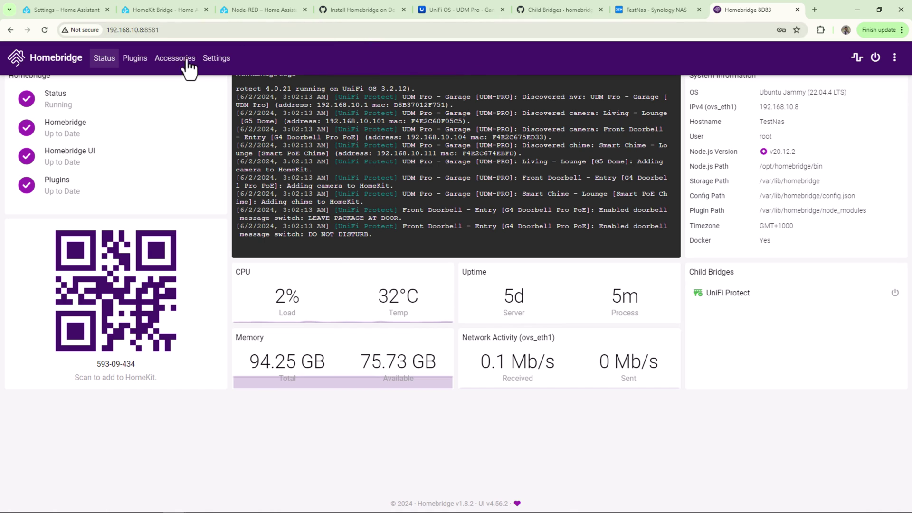
# - Display the UniFi Protect child bridge's HomeKit pairing QR code from the Plugins list
pyautogui.click(139, 61)
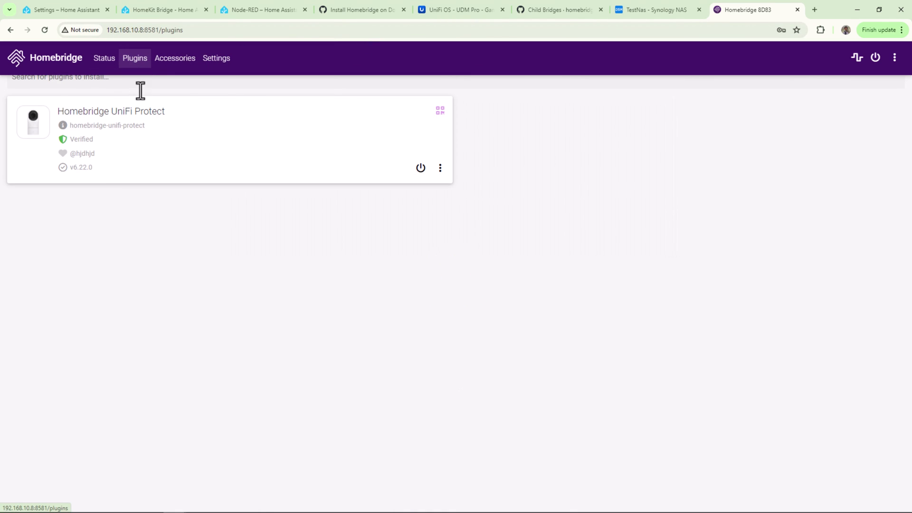
pyautogui.click(440, 110)
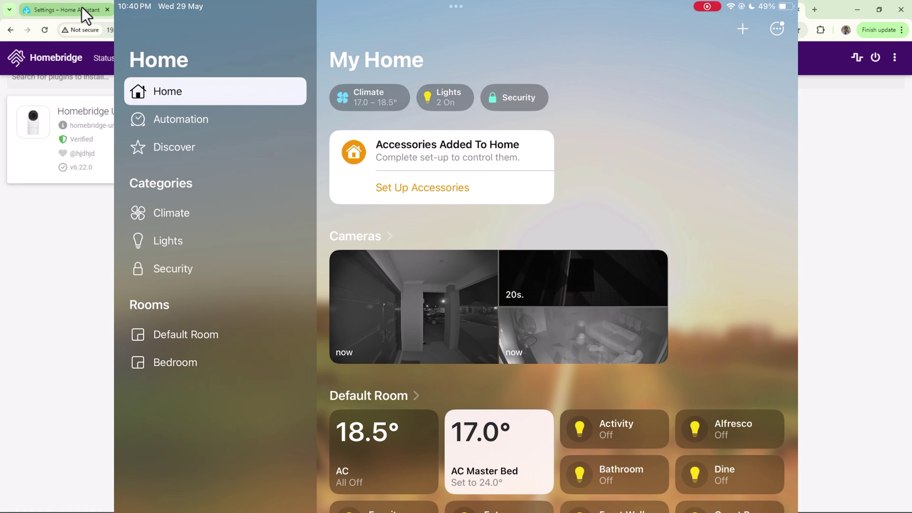
# - Return to Home Assistant's Integrations page, now showing UniFi Protect B101 (Bridge) as discovered
pyautogui.click(82, 7)
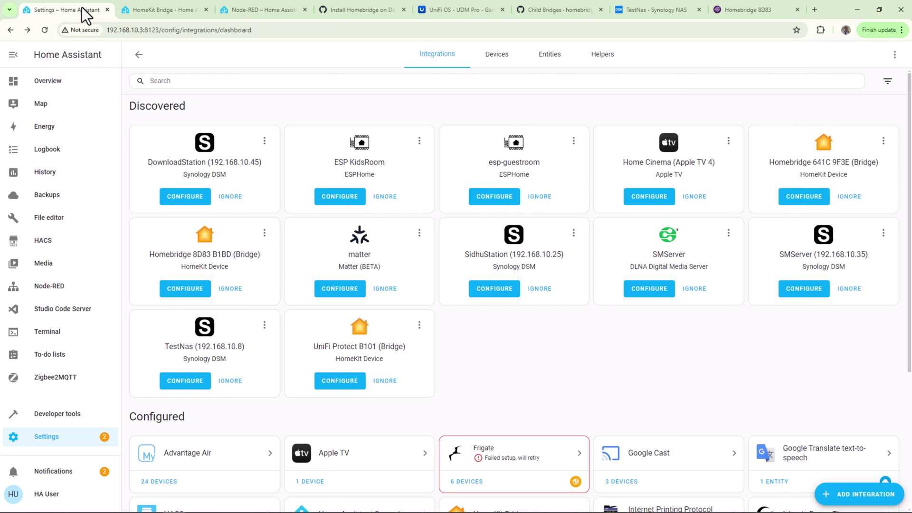